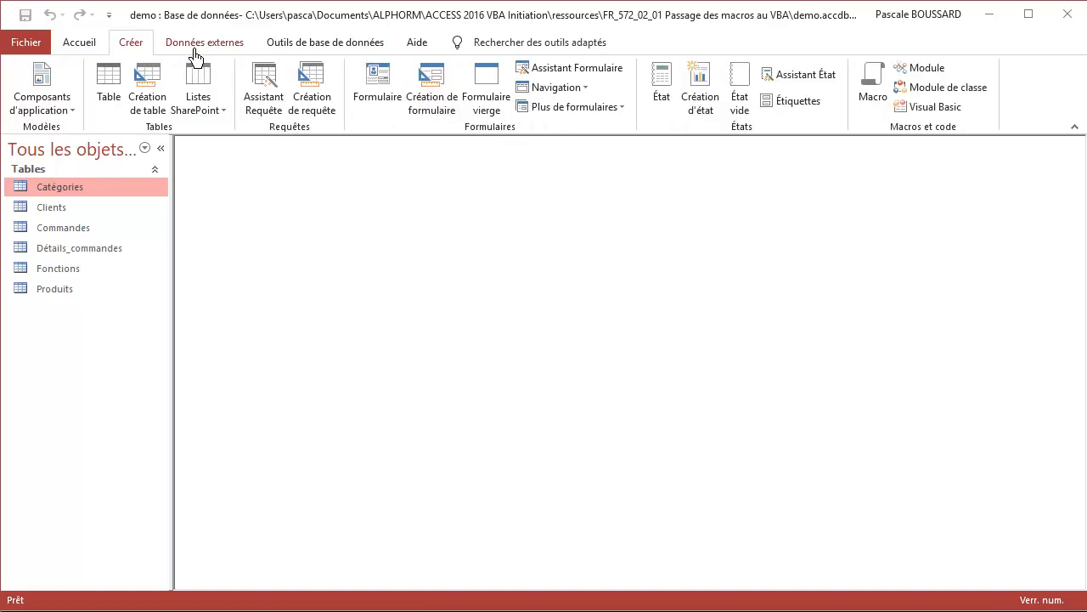
# Step: Create a new macro with an OuvrirTable action that opens the Fonctions table, and hide the action catalogue
pyautogui.click(870, 92)
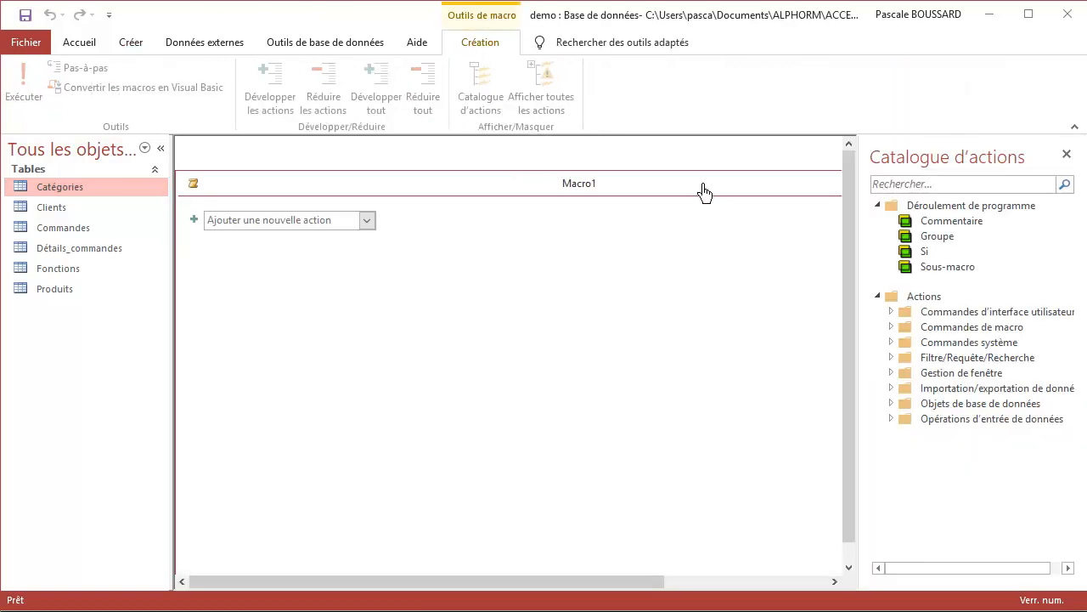
pyautogui.click(367, 219)
pyautogui.scroll(-7, 313, 405)
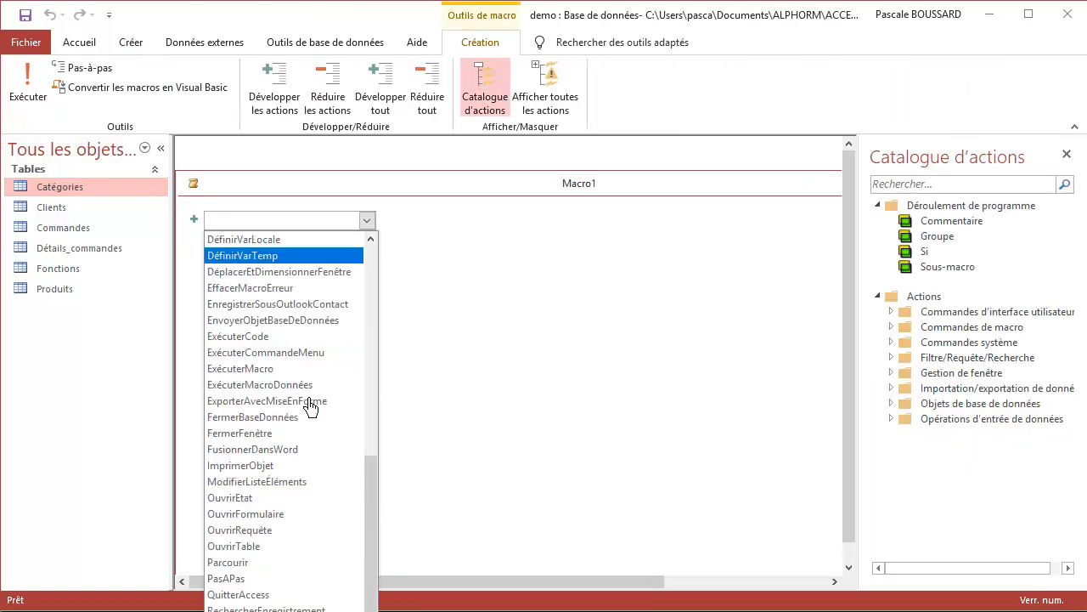
pyautogui.click(270, 450)
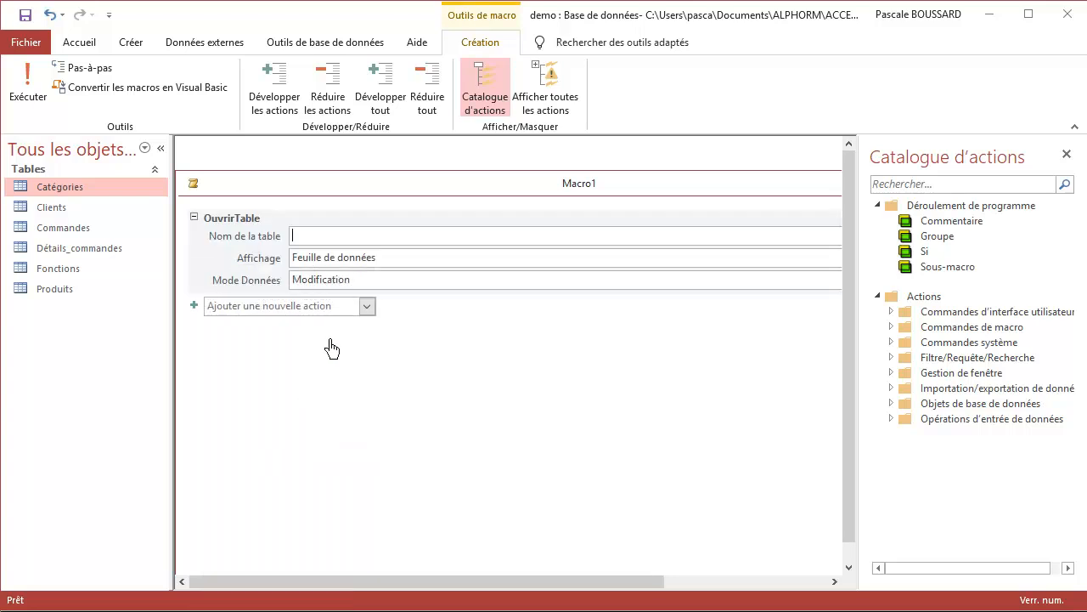
pyautogui.click(1067, 154)
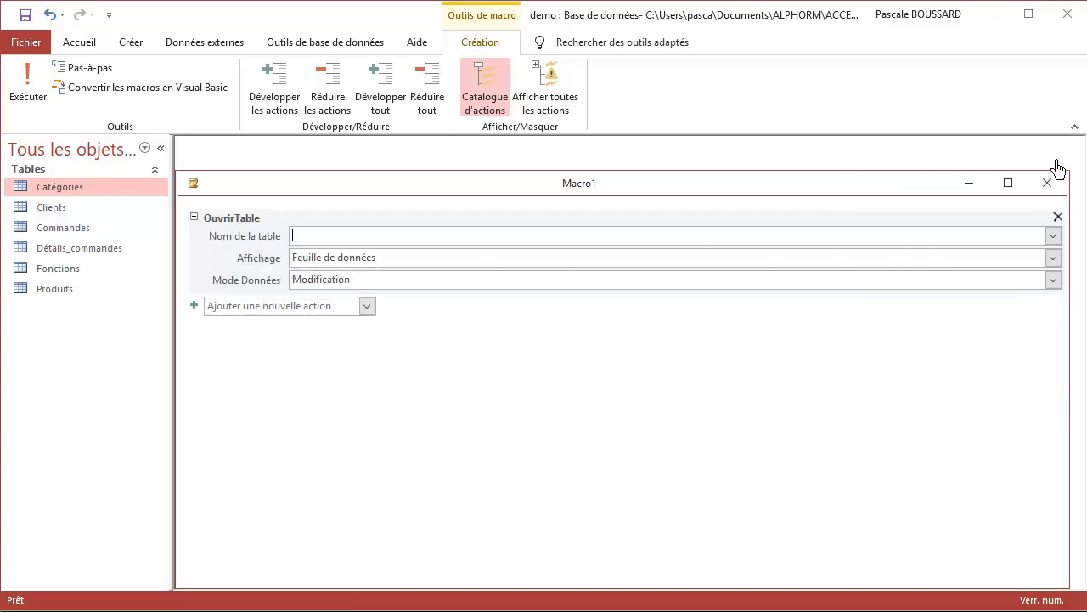
pyautogui.click(1053, 236)
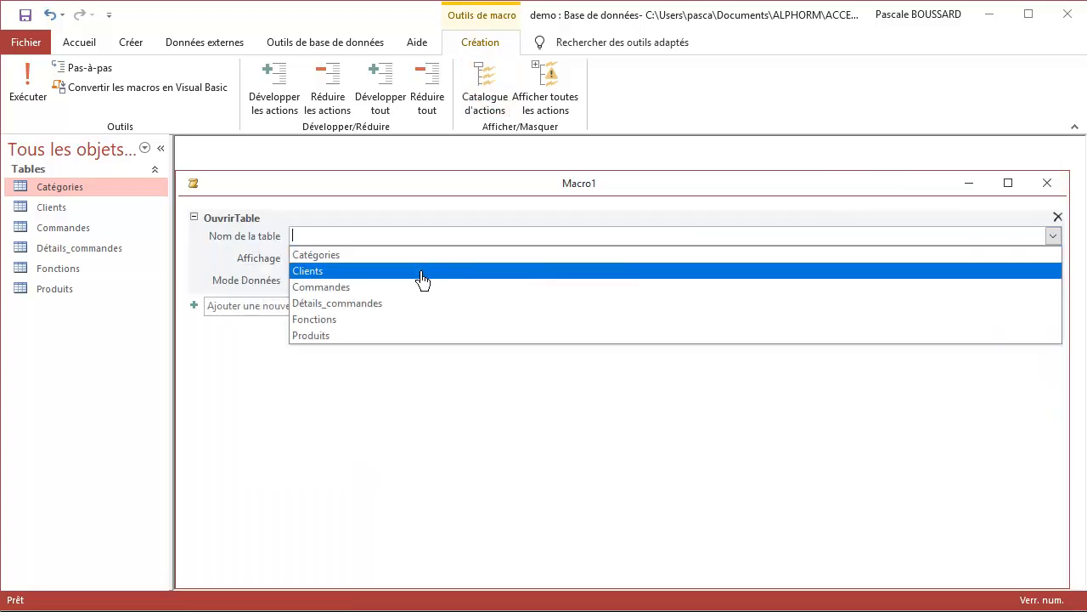
pyautogui.click(398, 320)
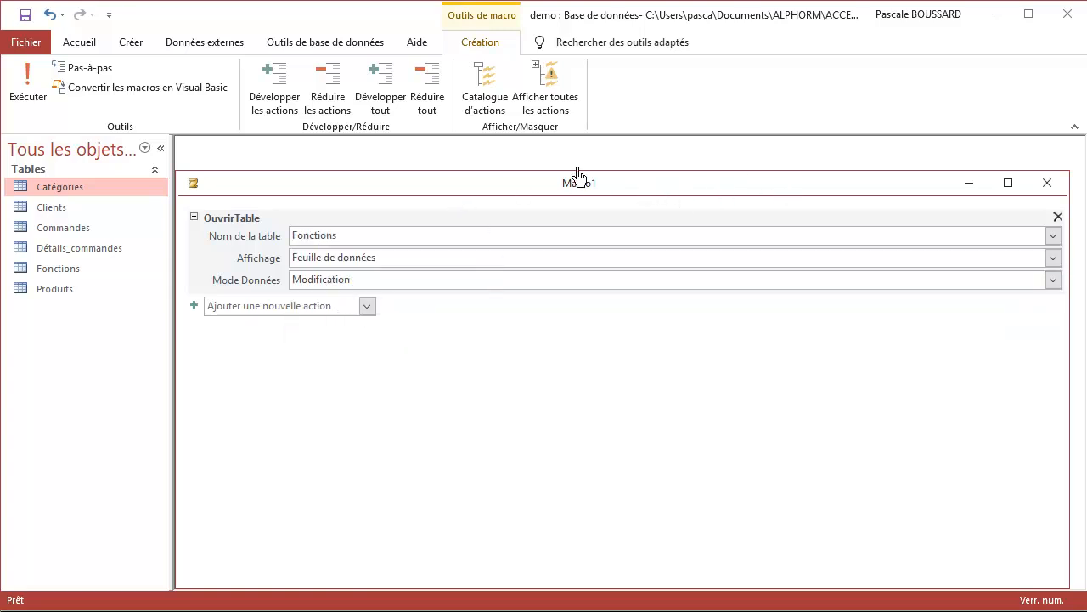
# Step: Close the new macro and save it under the name "Ouvrir fonction"
pyautogui.click(1047, 187)
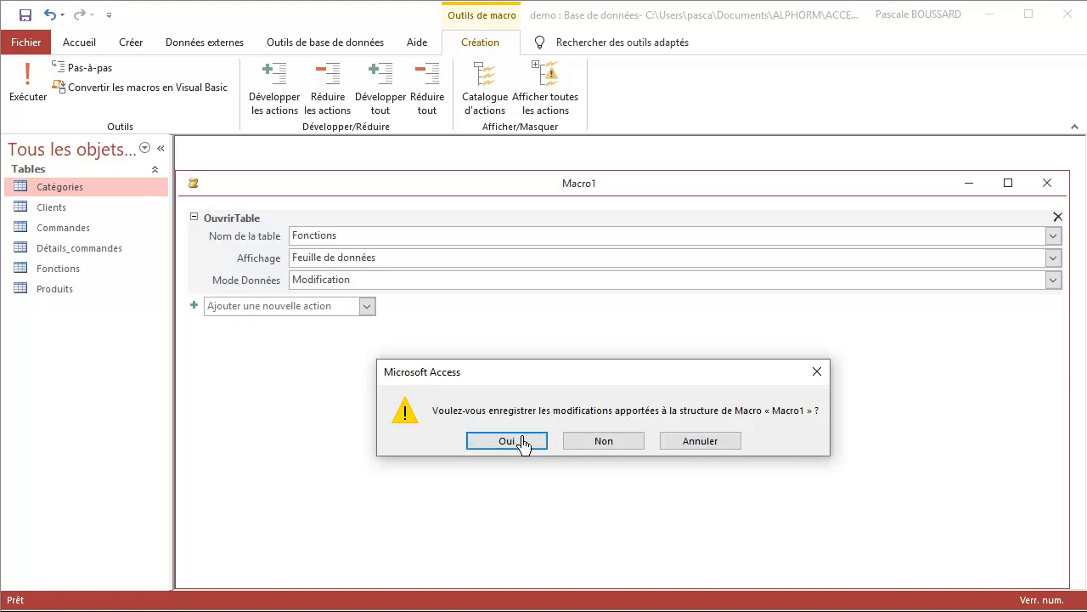
pyautogui.click(525, 441)
pyautogui.write('Ouvrir fonction')
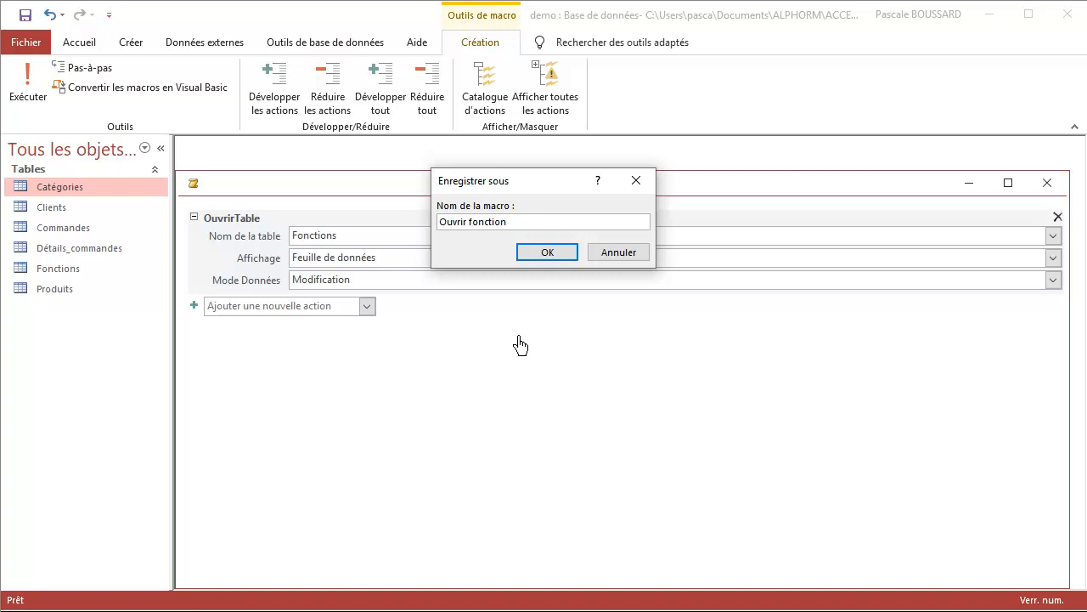
pyautogui.click(547, 252)
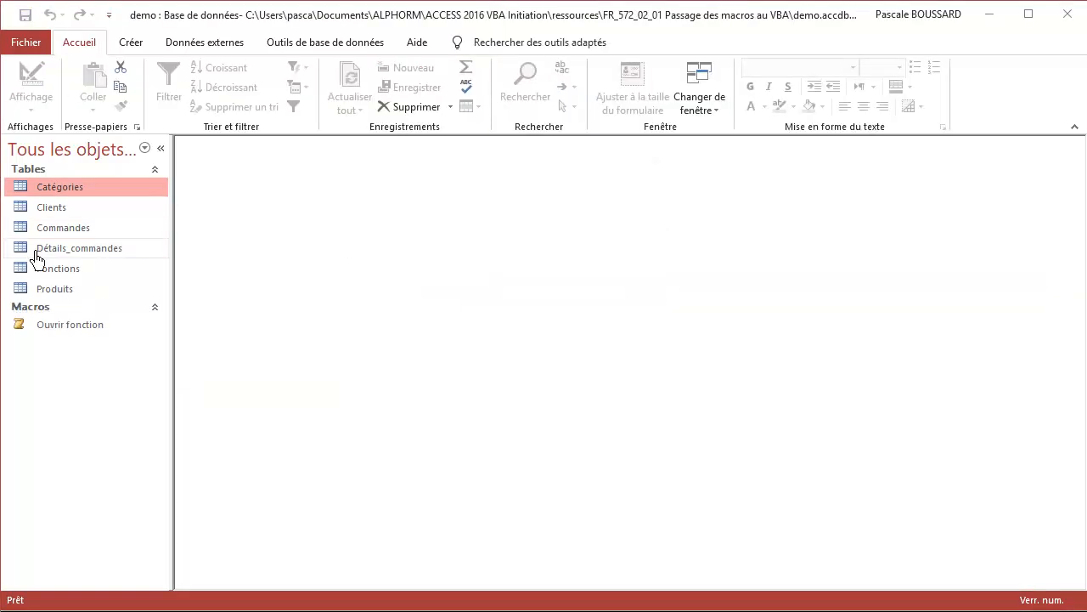
# Step: Create another macro with an OuvrirTable action that opens the Produits table
pyautogui.click(134, 44)
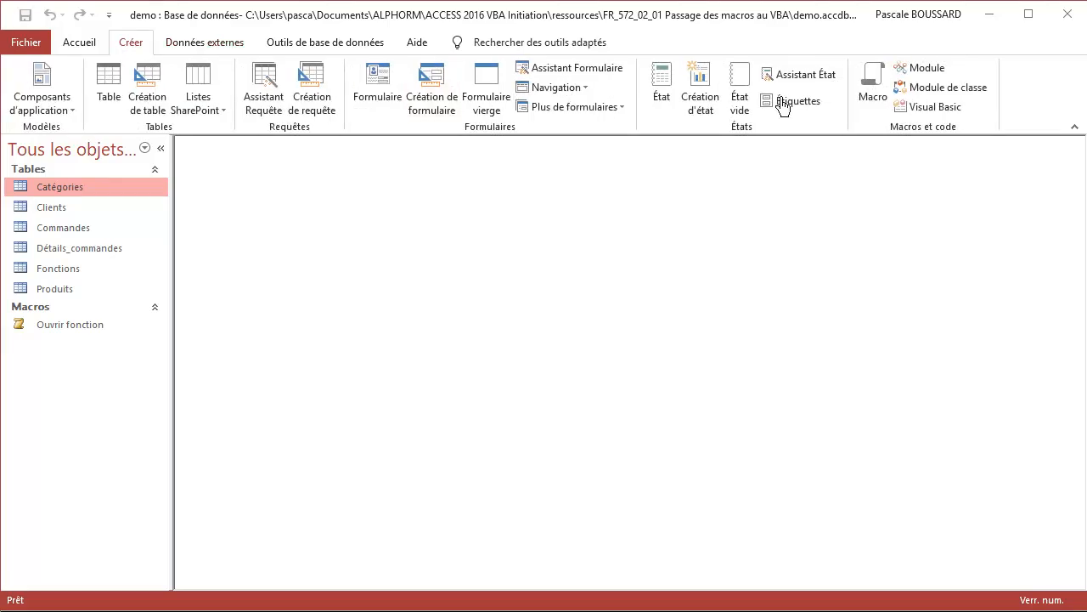
pyautogui.click(875, 85)
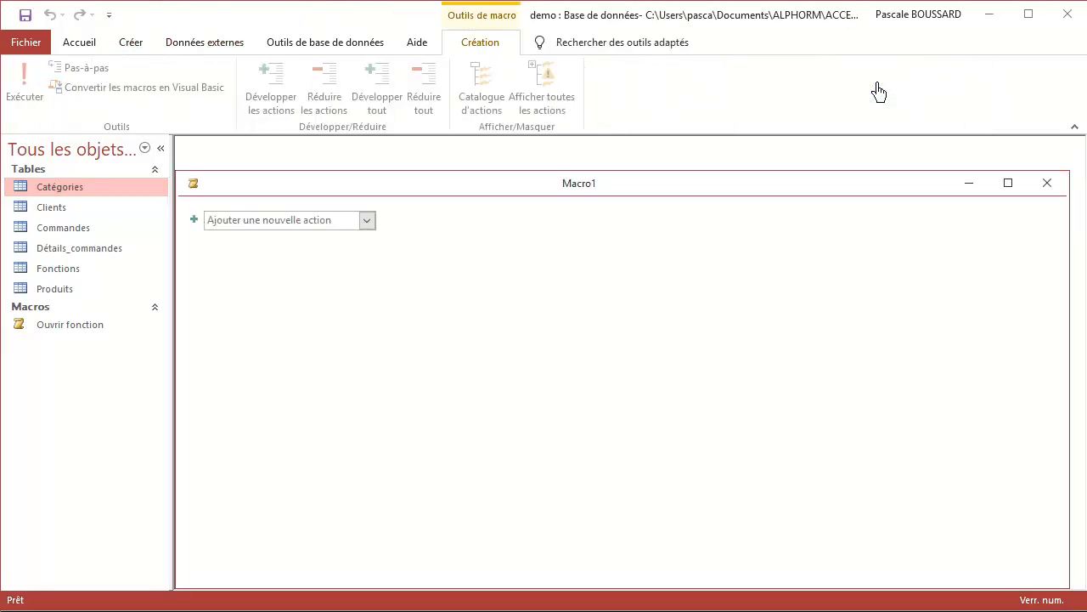
pyautogui.click(366, 220)
pyautogui.scroll(-11, 259, 467)
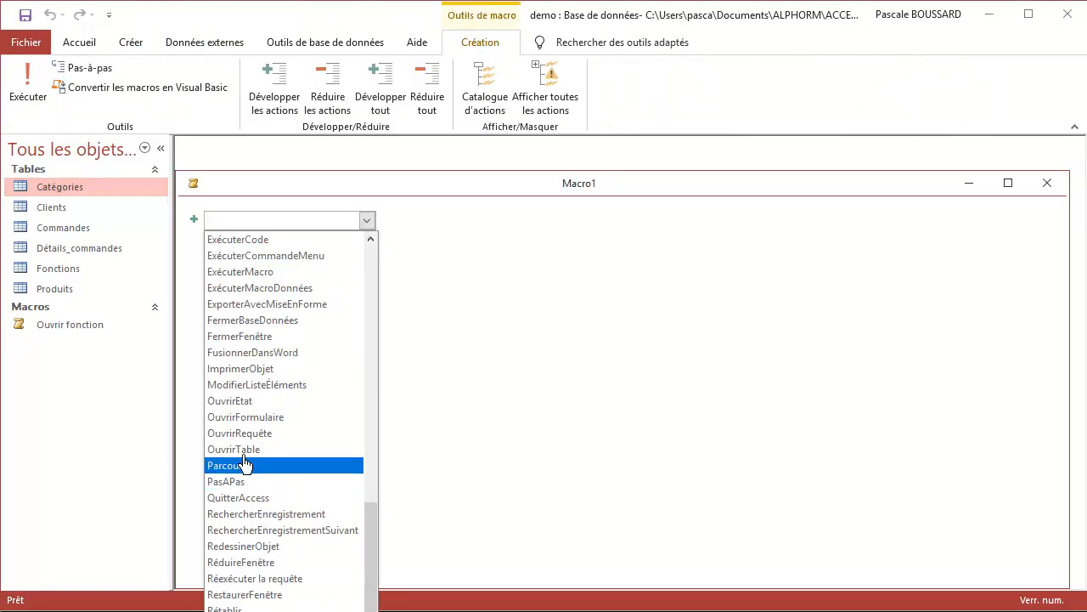
pyautogui.click(255, 448)
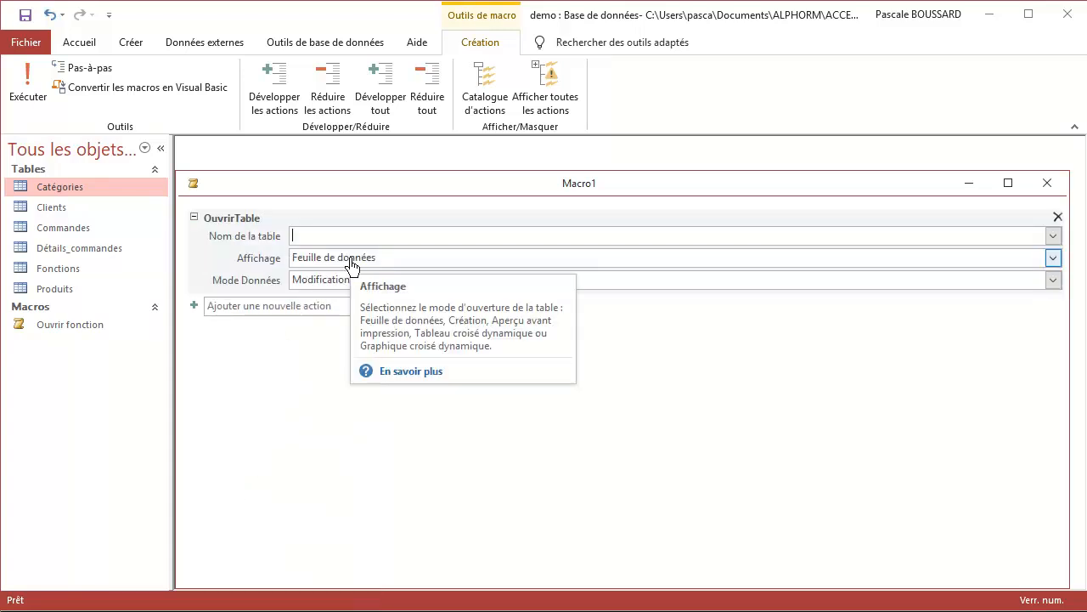
pyautogui.click(1054, 236)
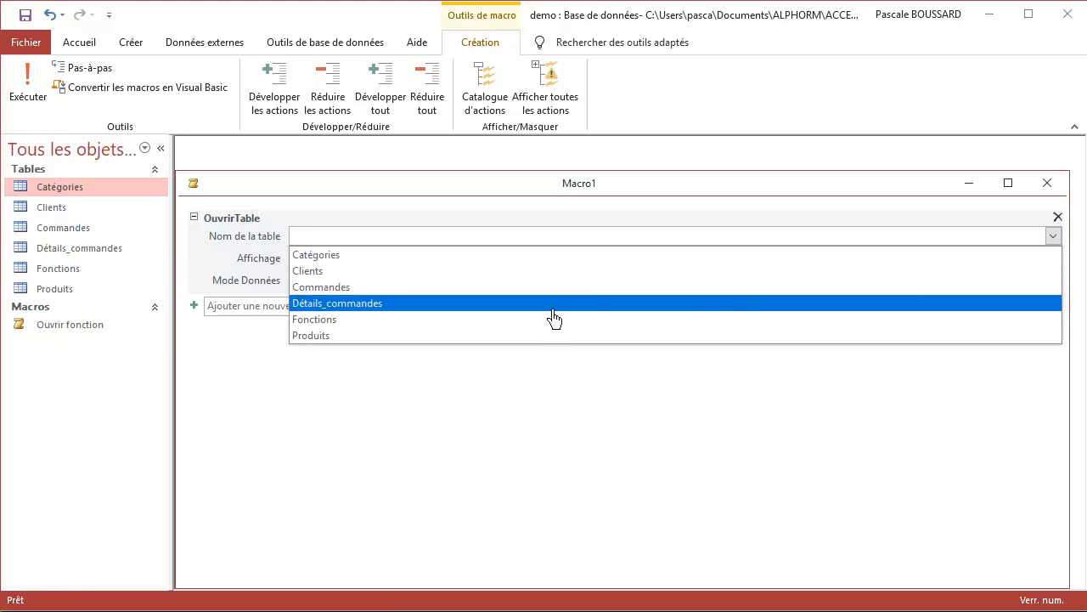
pyautogui.click(516, 336)
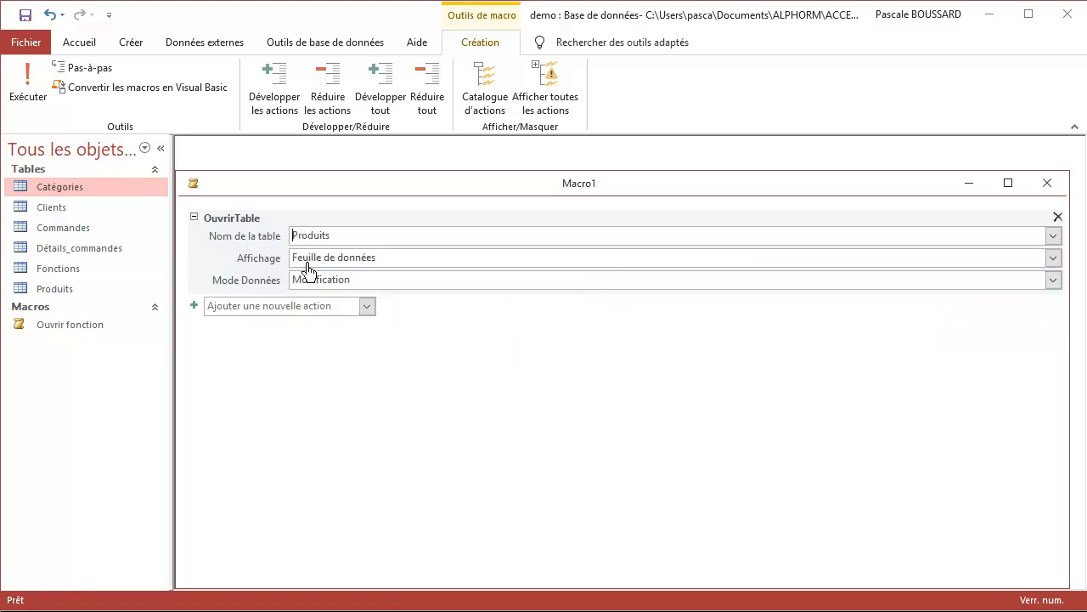
# Step: Close the second macro and save it as "Ouvrir produit"
pyautogui.click(1047, 183)
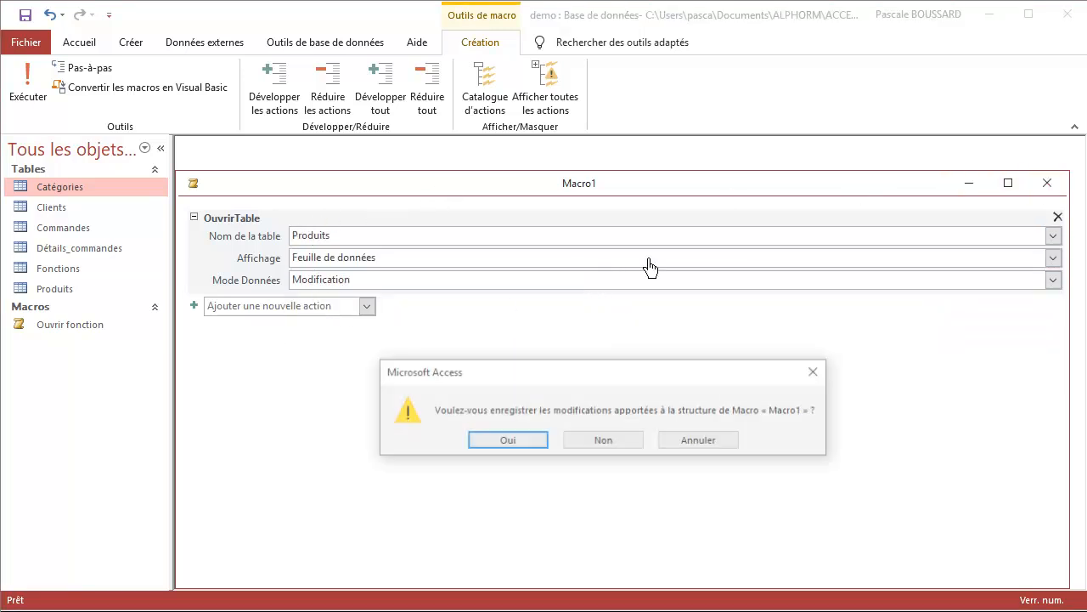
pyautogui.click(512, 446)
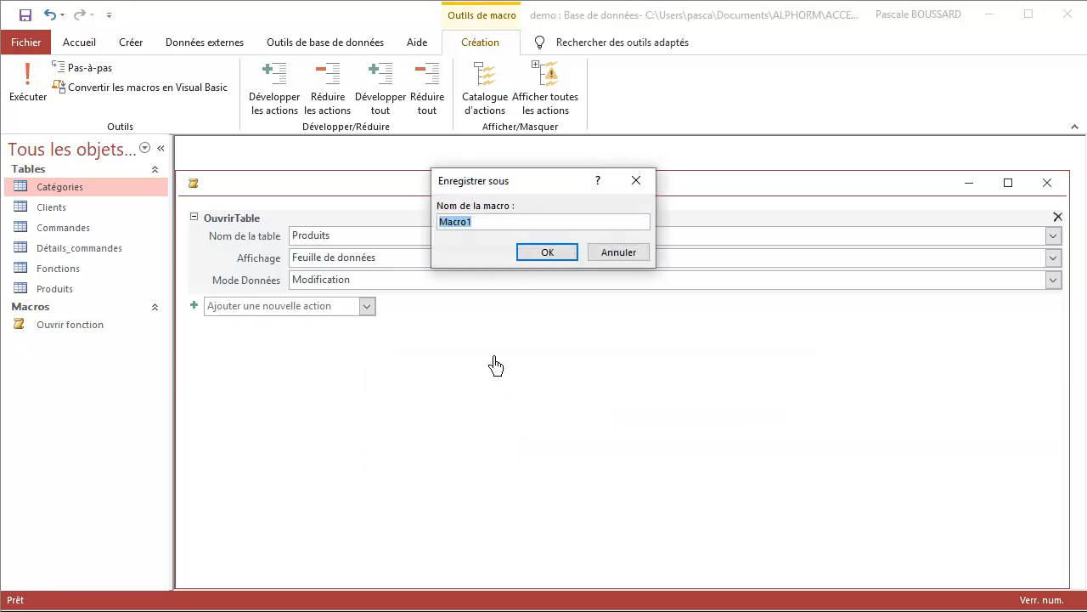
pyautogui.write('Ouvrir produit')
pyautogui.click(566, 252)
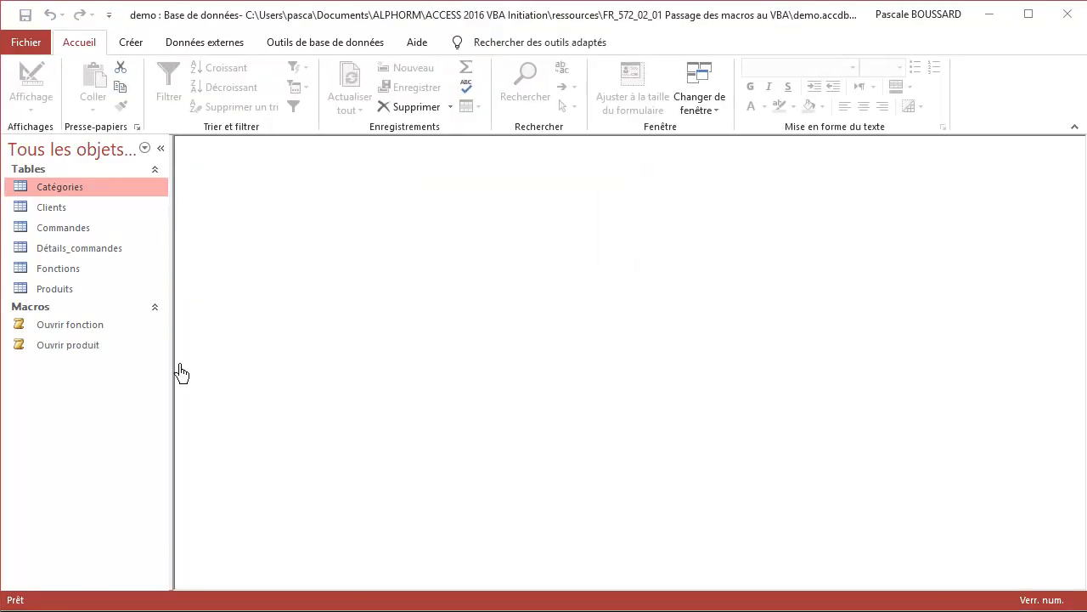
# Step: Open the Ouvrir fonction macro in design view and convert it to Visual Basic with error handling and macro comments included
pyautogui.click(100, 330)
pyautogui.rightClick(99, 330)
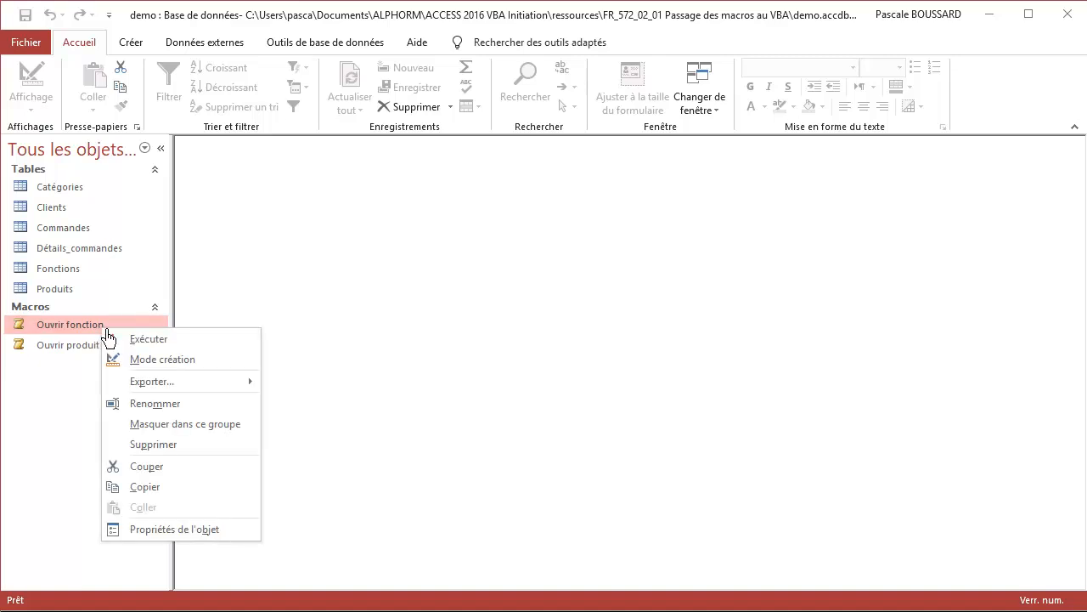
pyautogui.click(177, 370)
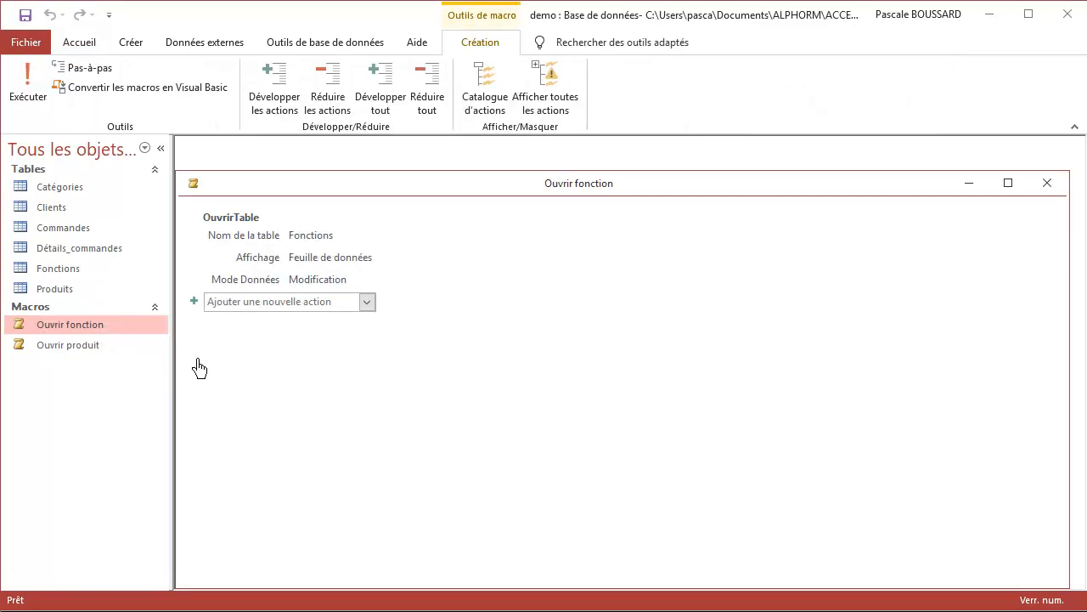
pyautogui.click(140, 95)
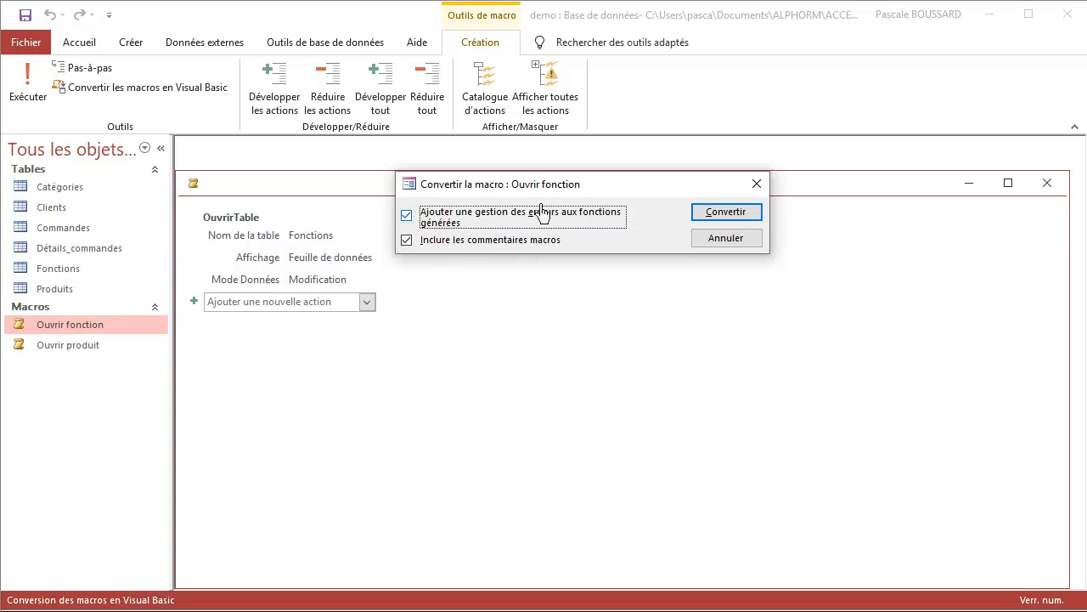
pyautogui.click(710, 219)
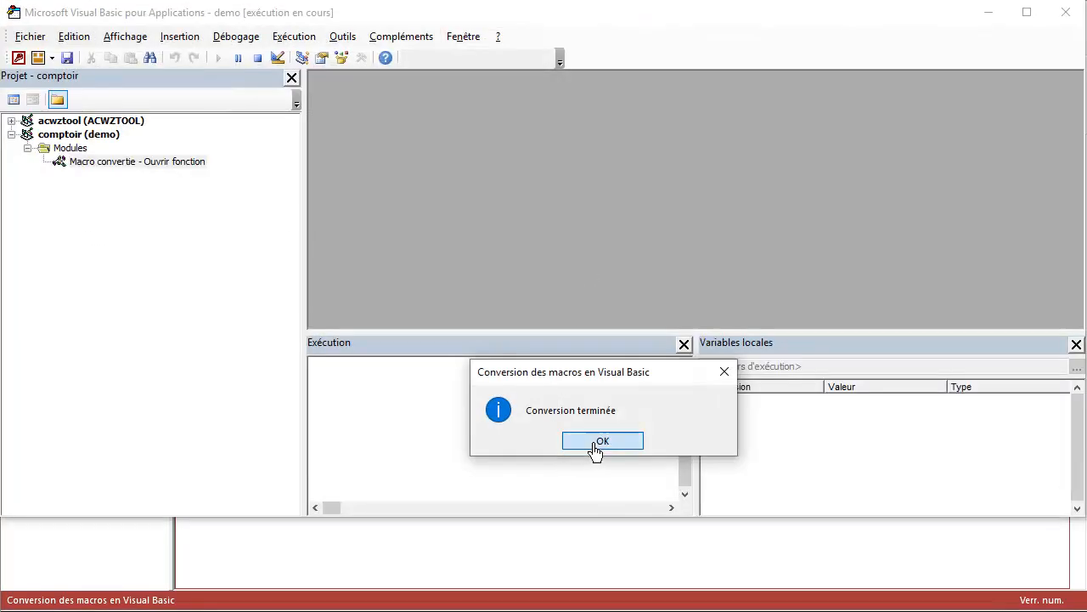
pyautogui.click(596, 451)
# Step: Examine the VBA code of the converted Ouvrir fonction module, and close the code editor and the macro's design window
pyautogui.doubleClick(174, 162)
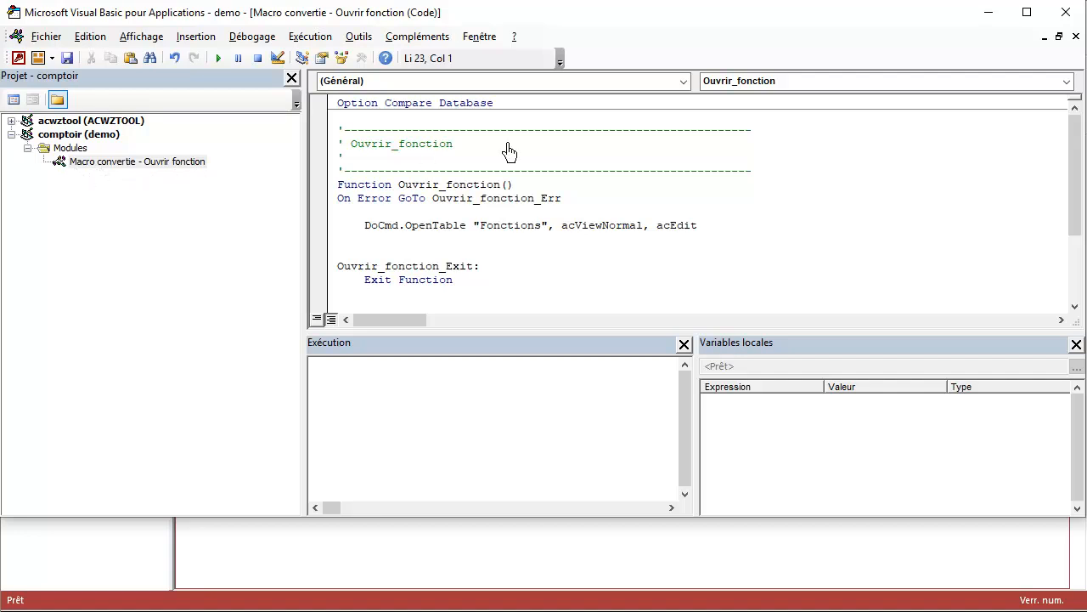
pyautogui.click(1067, 11)
pyautogui.click(83, 392)
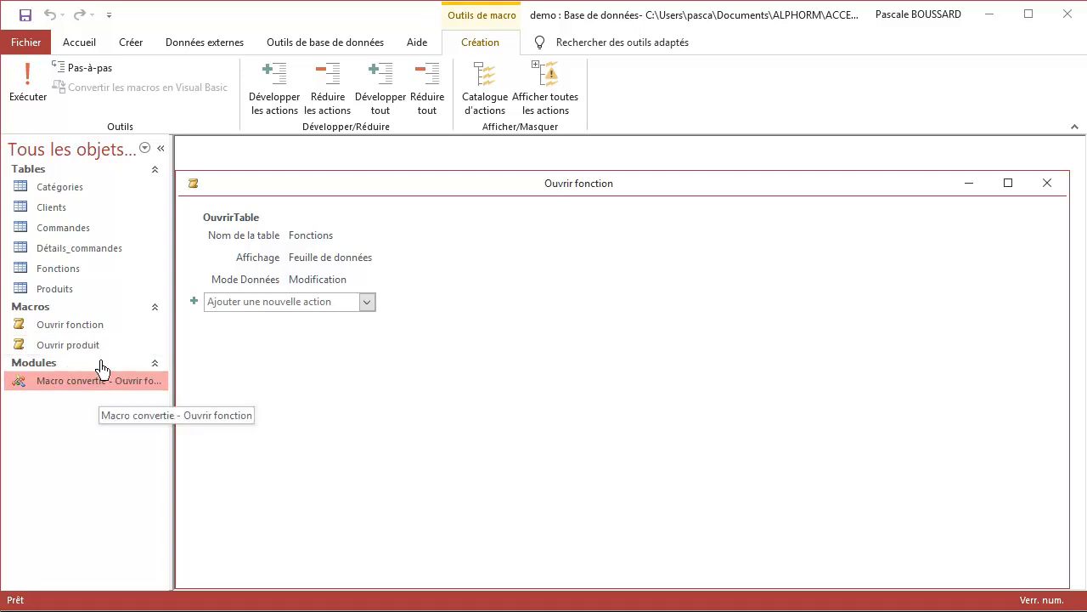
pyautogui.click(98, 330)
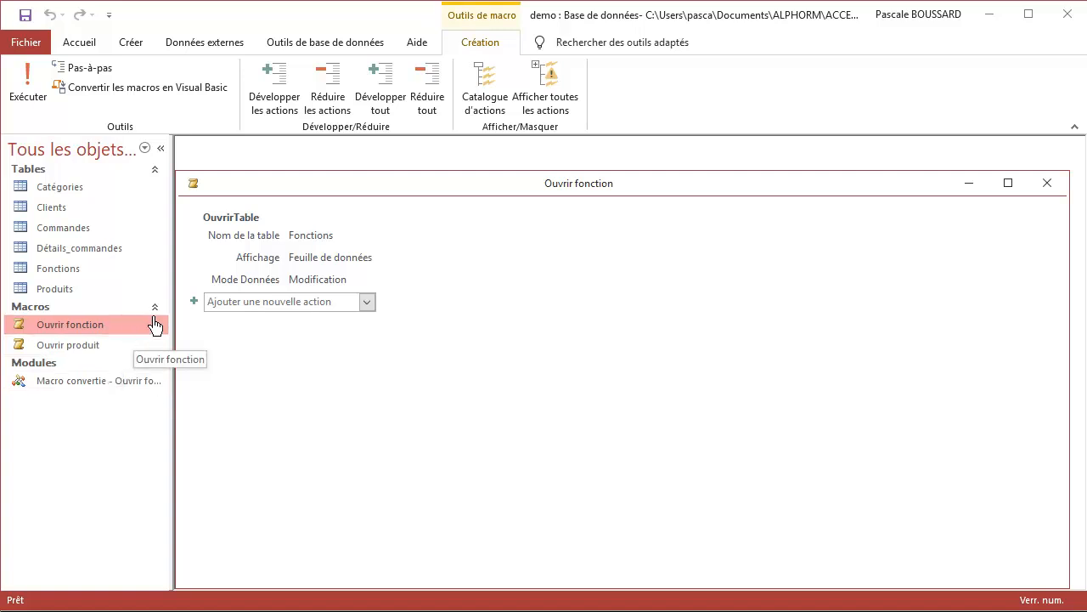
pyautogui.click(1050, 185)
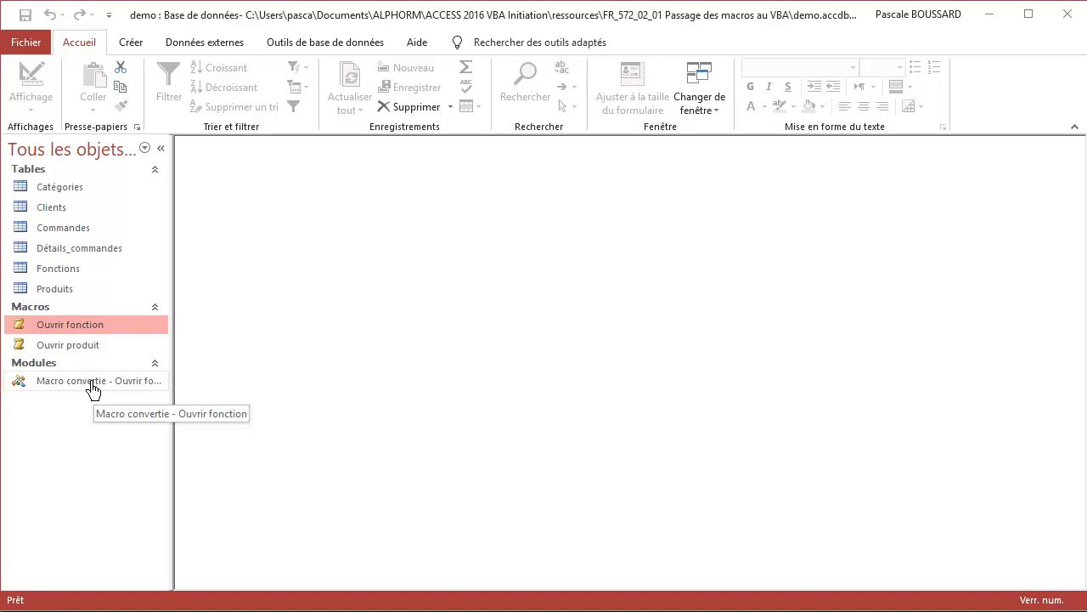
# Step: Create a form based on the Clients table
pyautogui.click(65, 212)
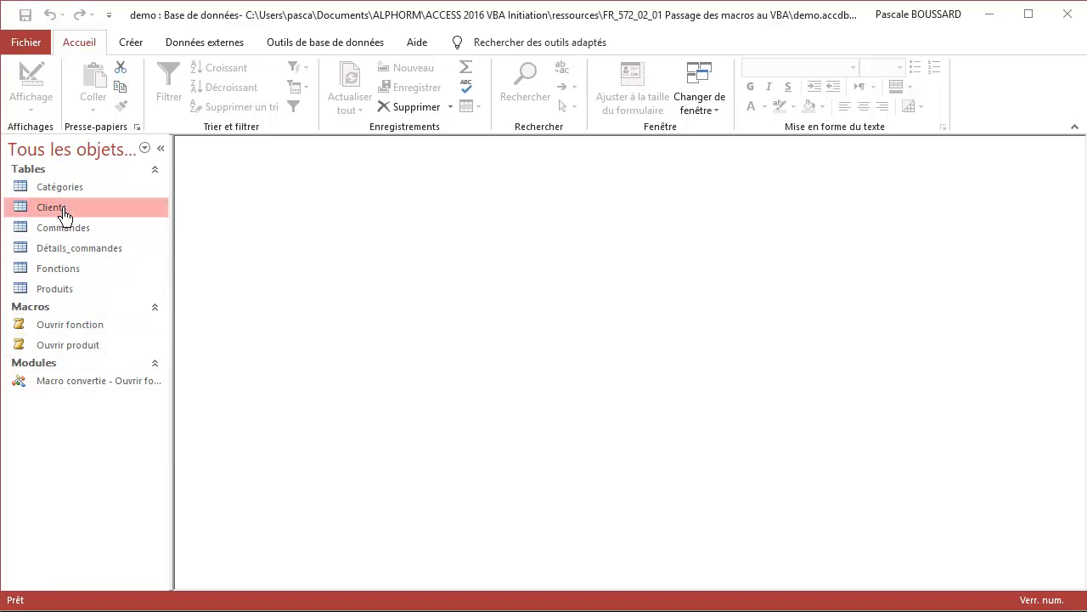
pyautogui.click(129, 42)
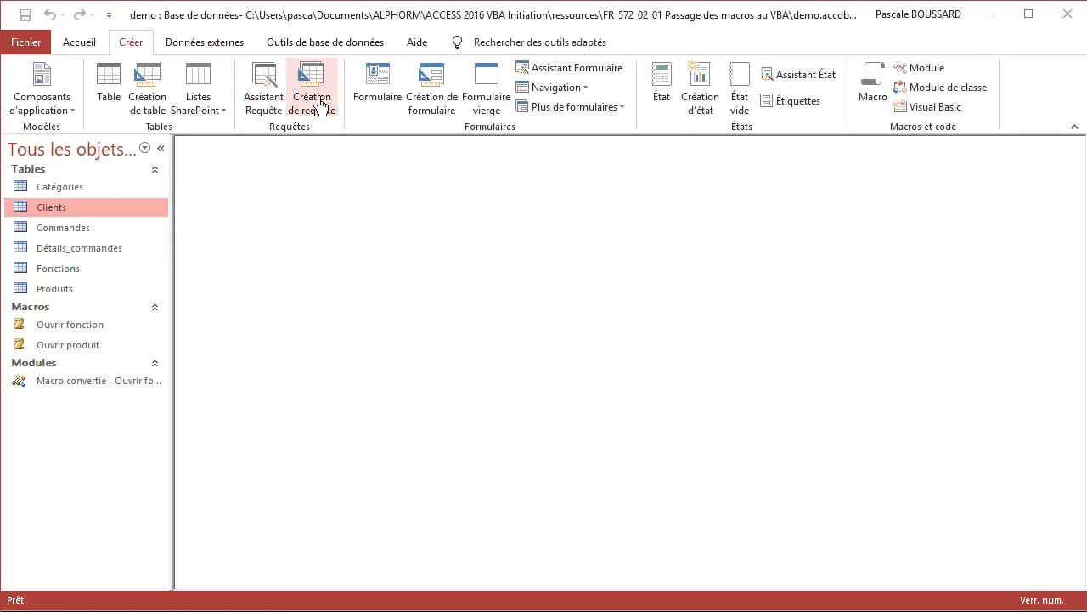
pyautogui.click(378, 95)
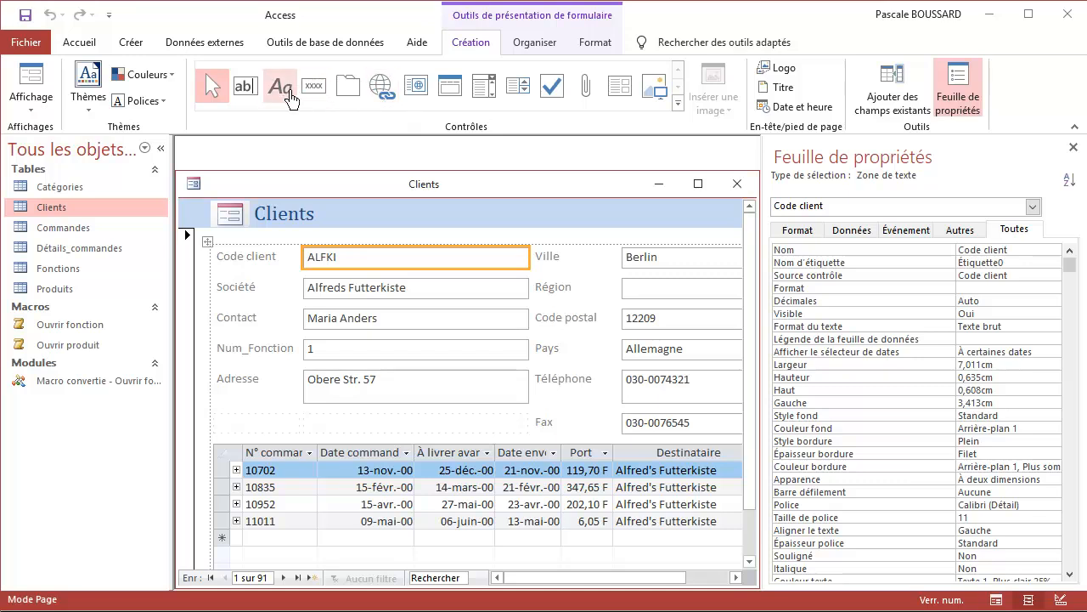
# Step: Insert a command button in the empty cell below the Adresse label, with the Divers action Exécuter une macro
pyautogui.click(314, 86)
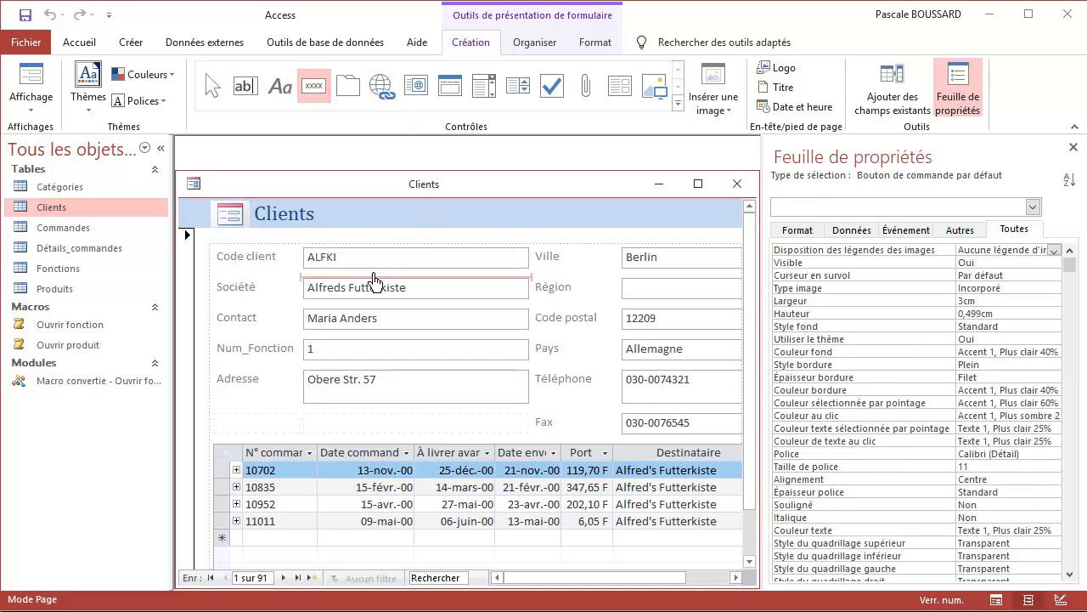
pyautogui.scroll(-2, 383, 450)
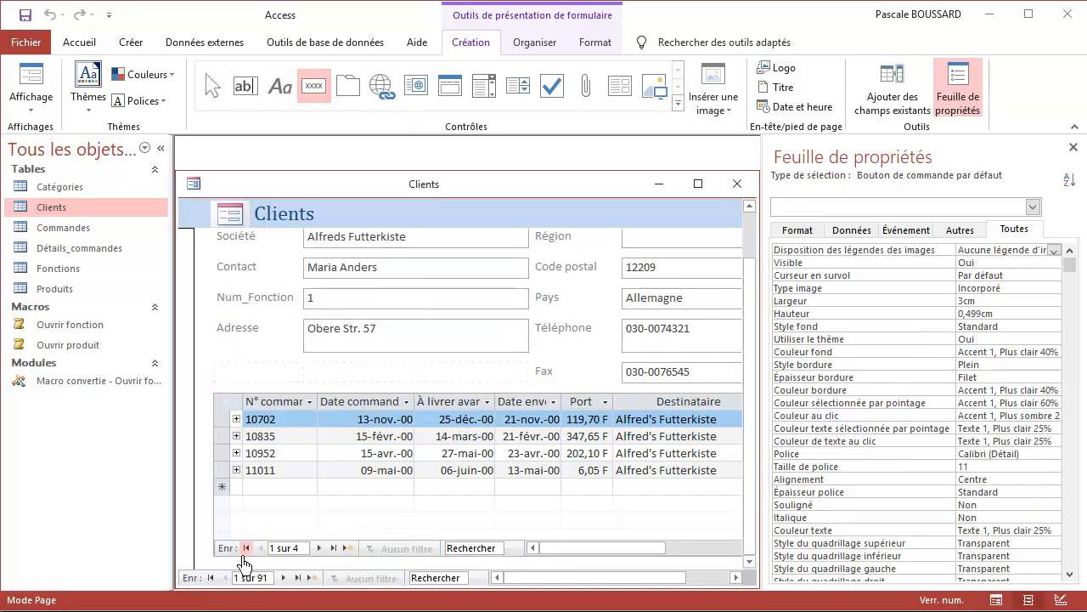
pyautogui.click(226, 377)
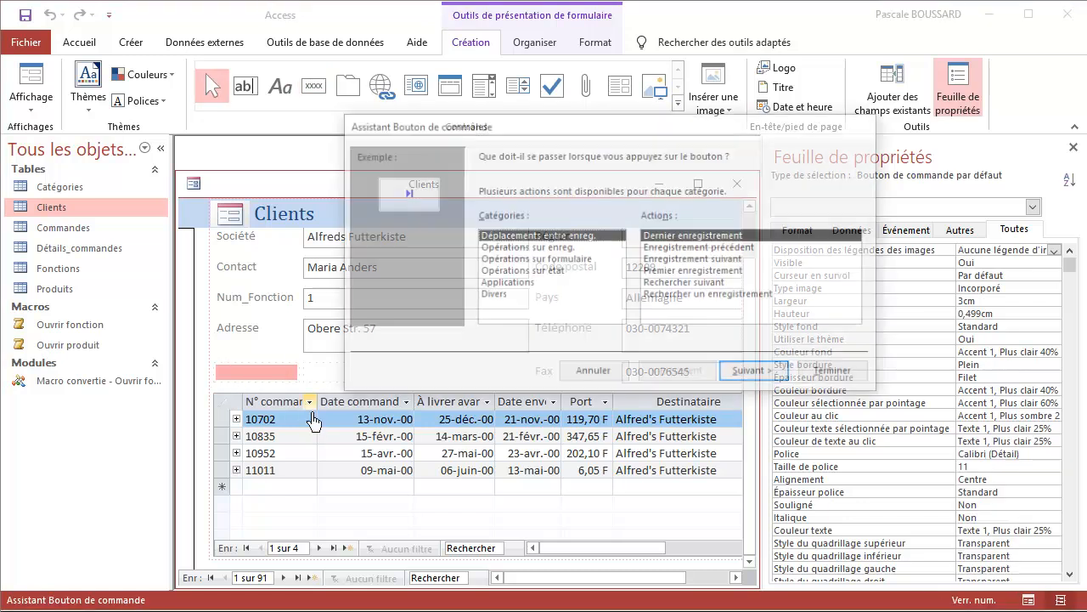
pyautogui.click(501, 297)
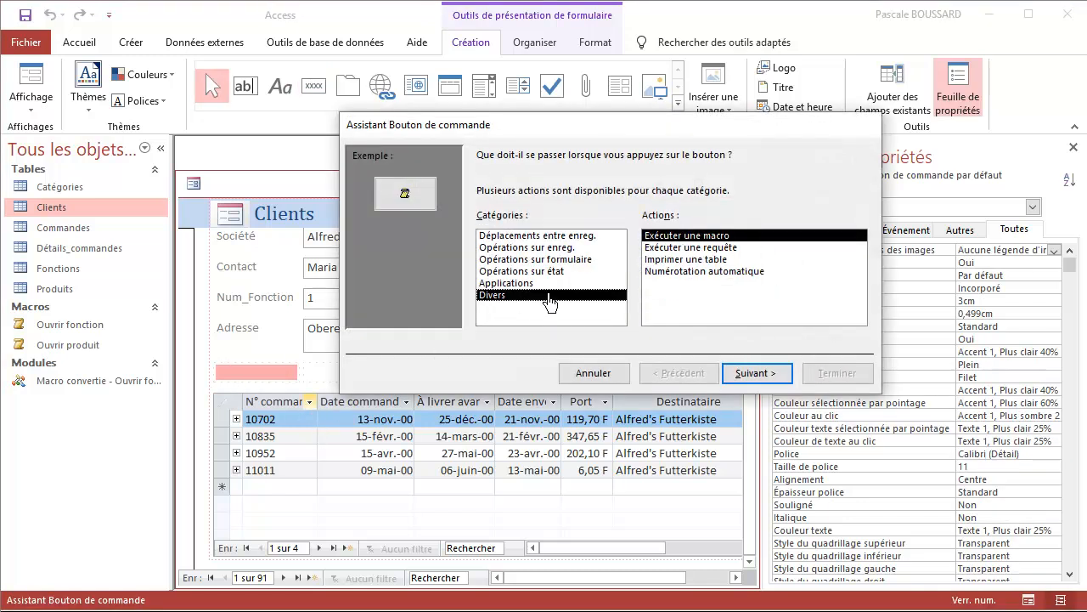
pyautogui.click(751, 380)
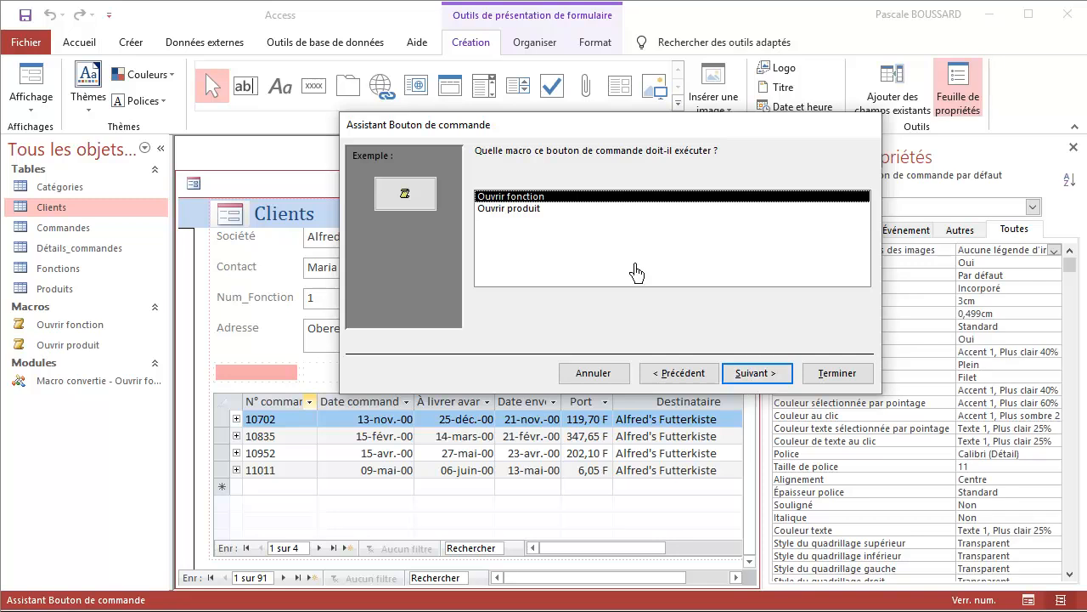
# Step: Assign the Ouvrir fonction macro to the button, keep the Macro MS Access image and default name, and finish the wizard
pyautogui.click(534, 211)
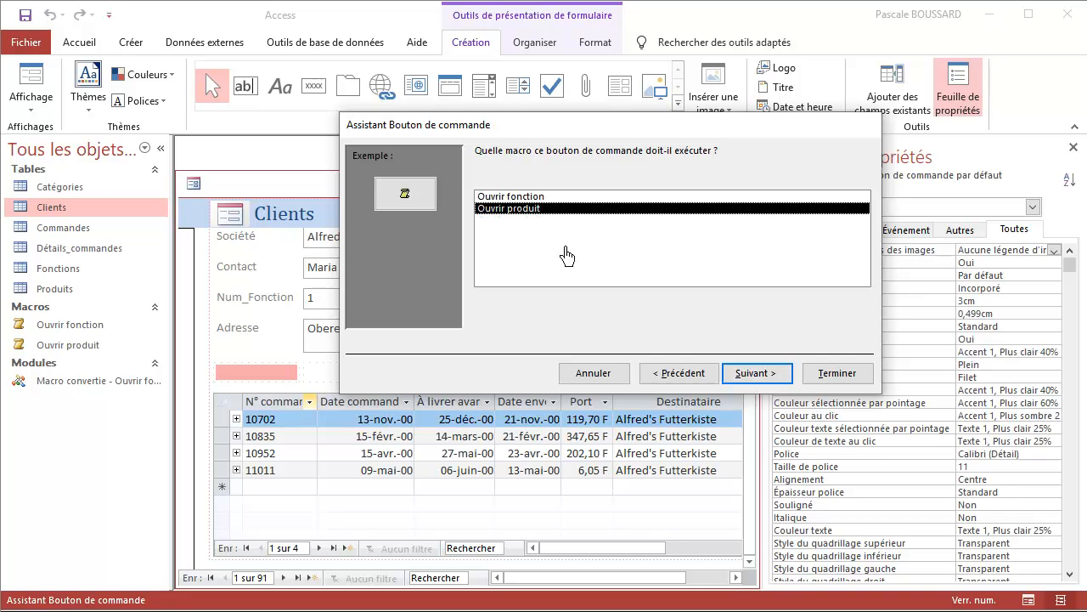
pyautogui.click(538, 198)
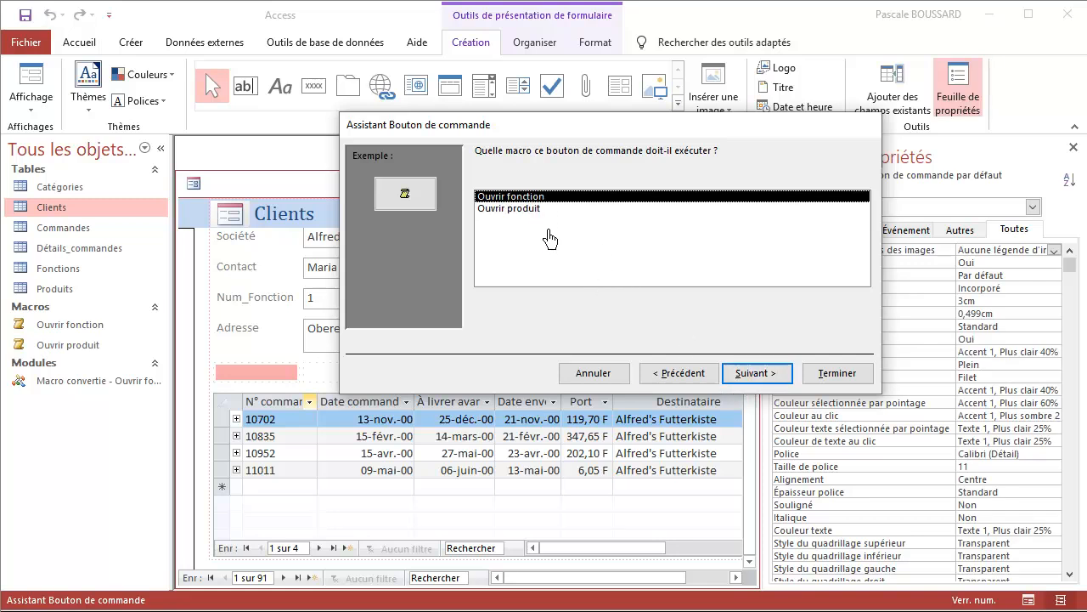
pyautogui.click(756, 373)
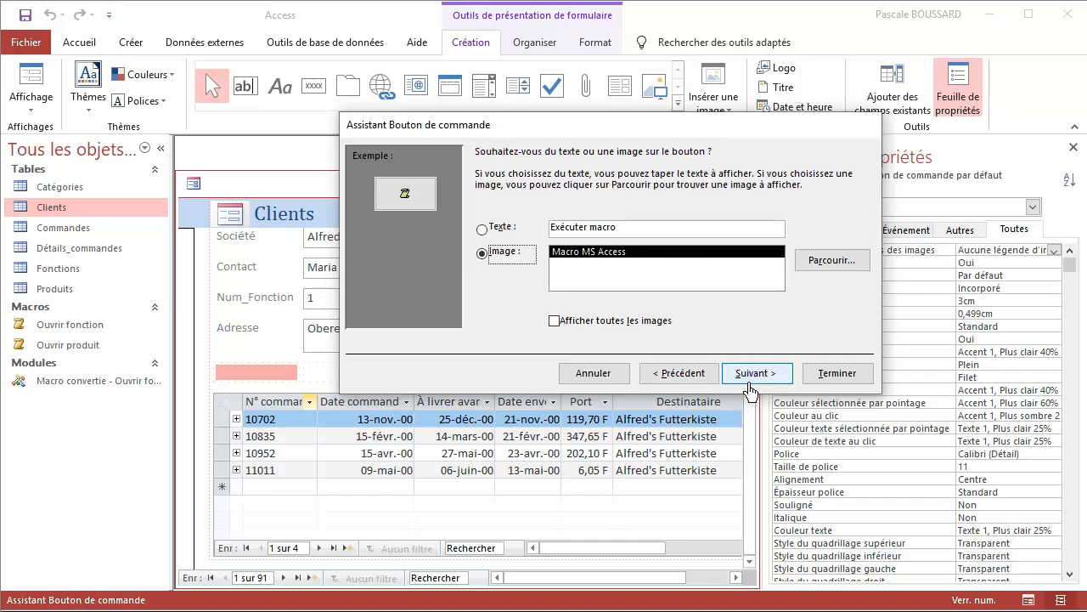
pyautogui.click(754, 373)
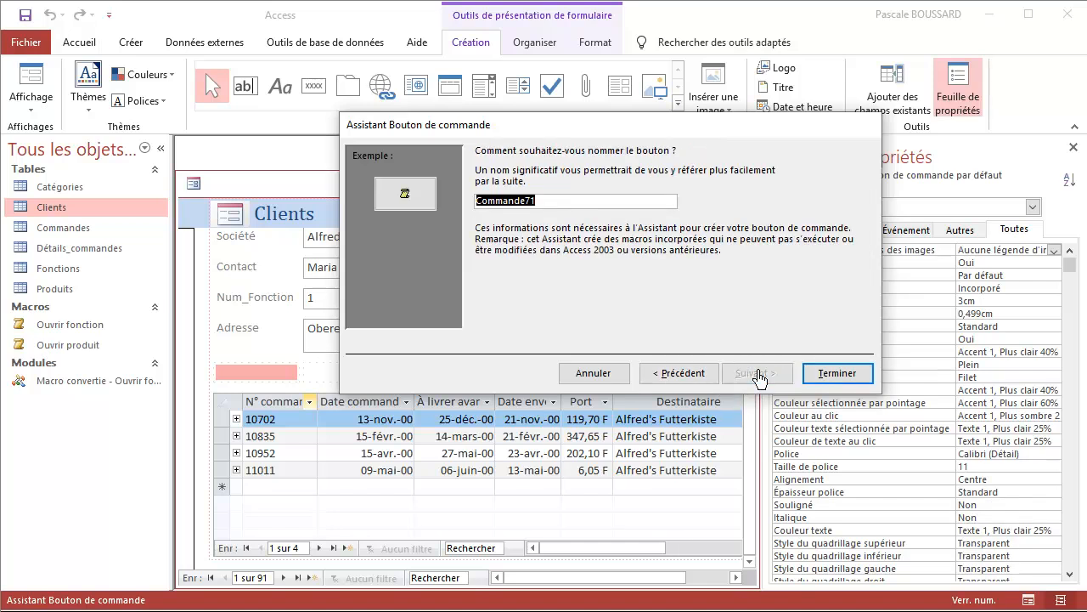
pyautogui.click(829, 374)
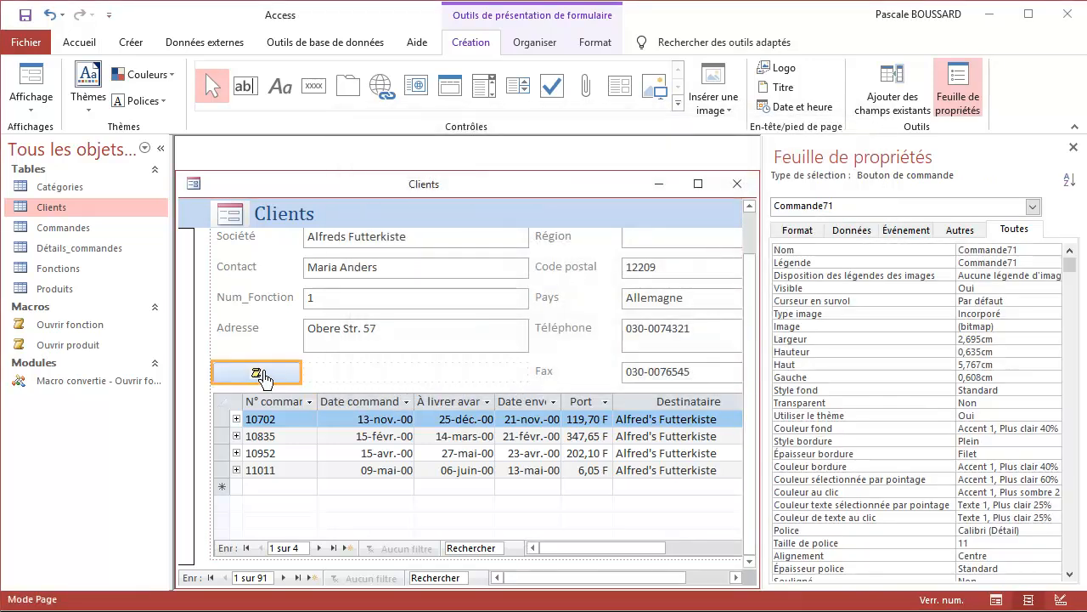
# Step: Save the form under the name Clients
pyautogui.rightClick(432, 185)
pyautogui.click(465, 193)
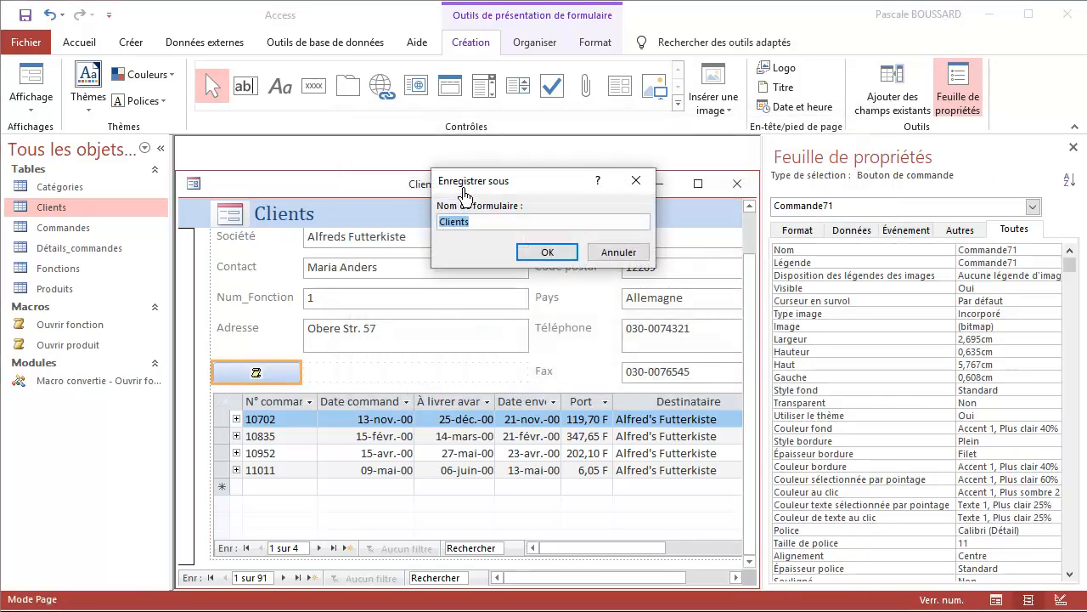
pyautogui.click(548, 252)
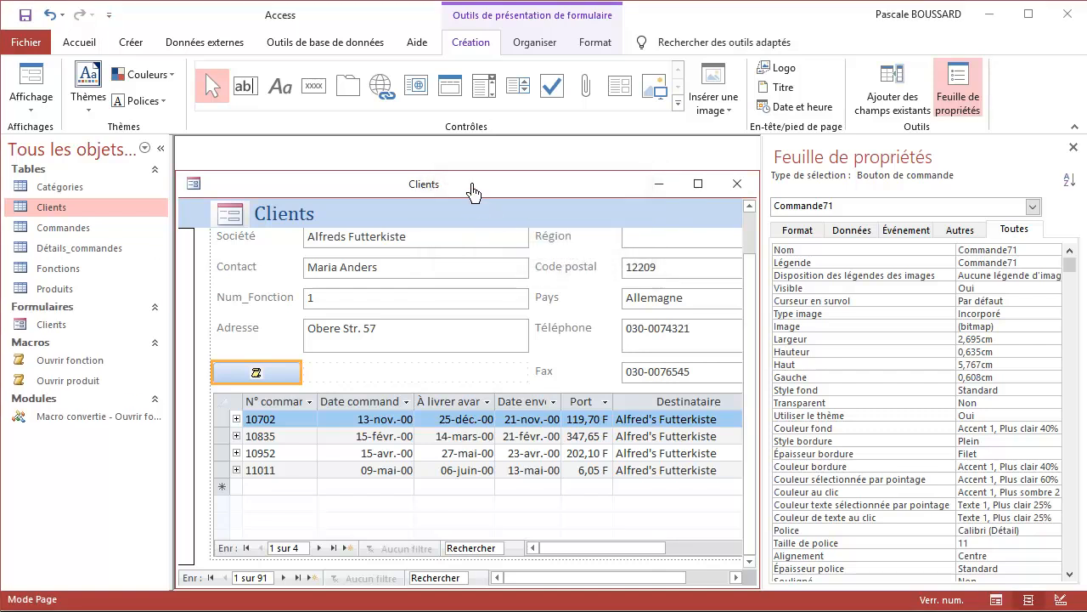
# Step: Switch the Clients form to form view, test the command button, and close the Fonctions table it opens
pyautogui.rightClick(473, 193)
pyautogui.click(510, 255)
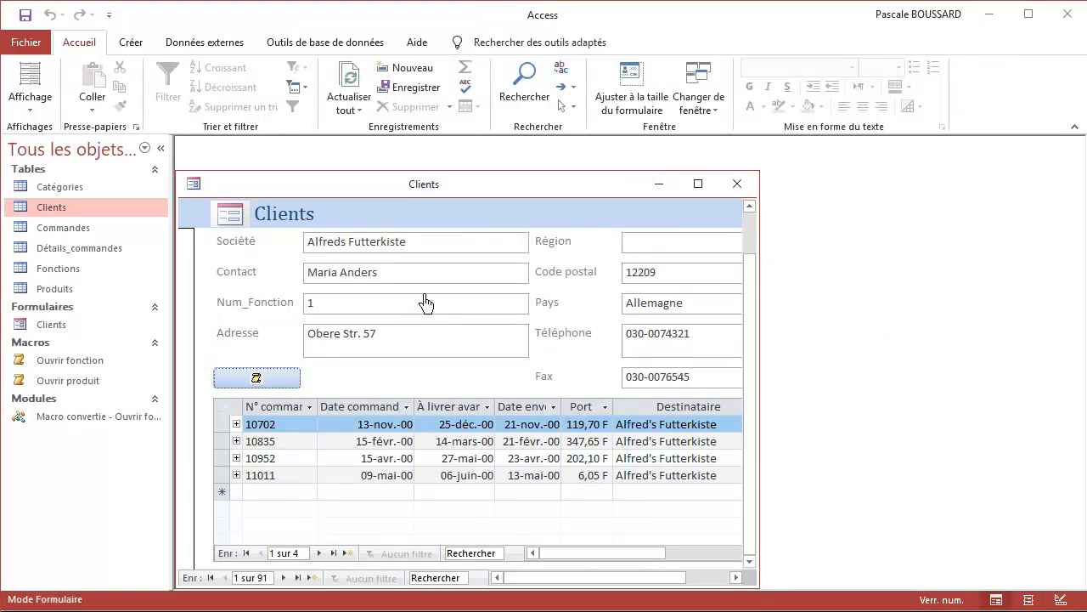
pyautogui.click(263, 380)
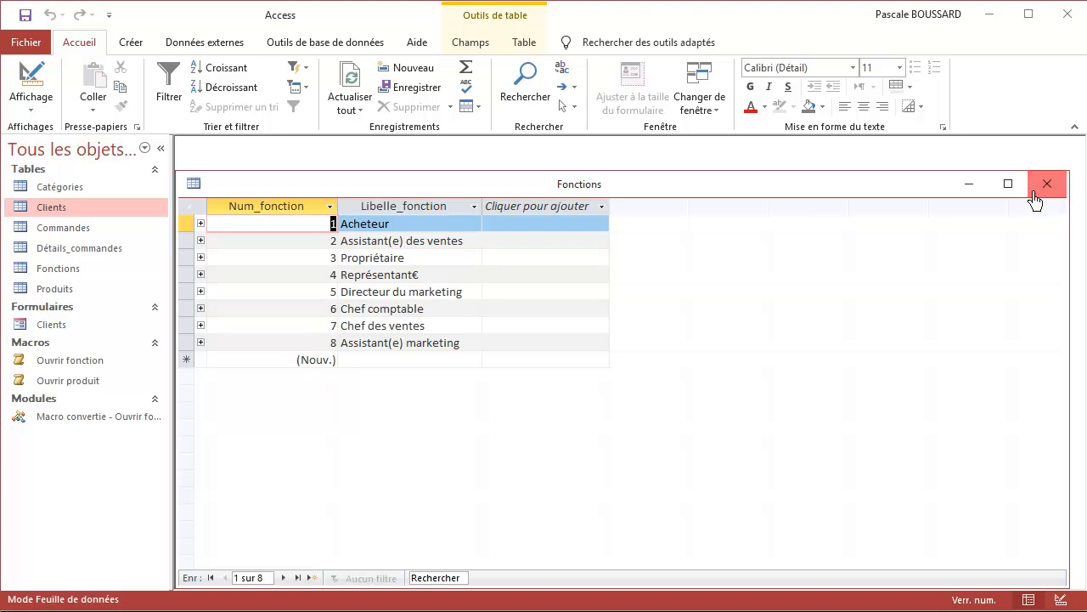
pyautogui.click(1046, 184)
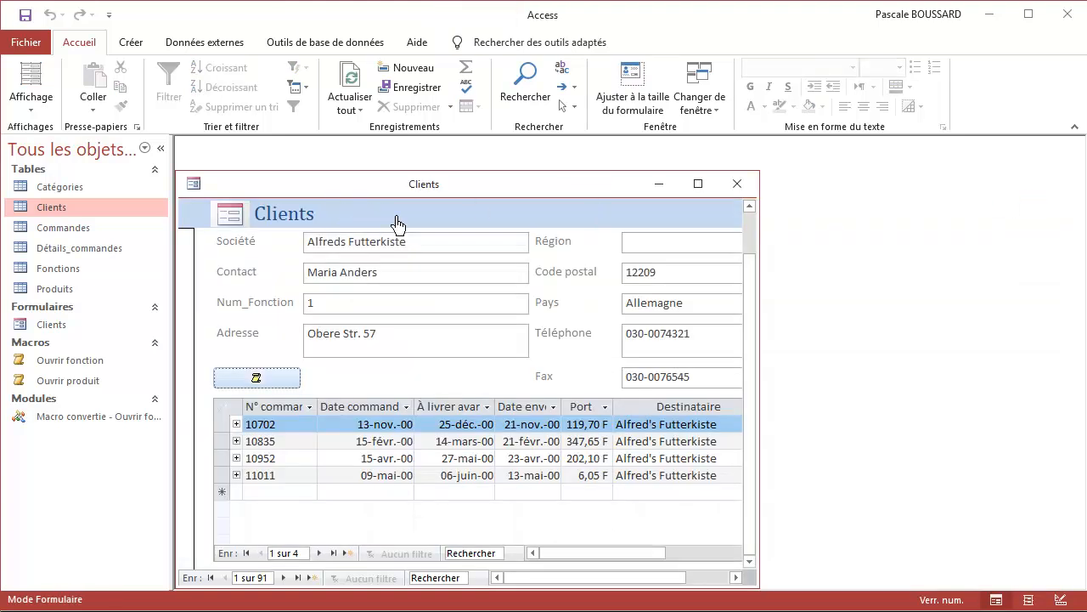
# Step: In the form's design view, set the Num_Fonction text box's Au clic event to the Ouvrir produit macro
pyautogui.rightClick(399, 188)
pyautogui.click(460, 304)
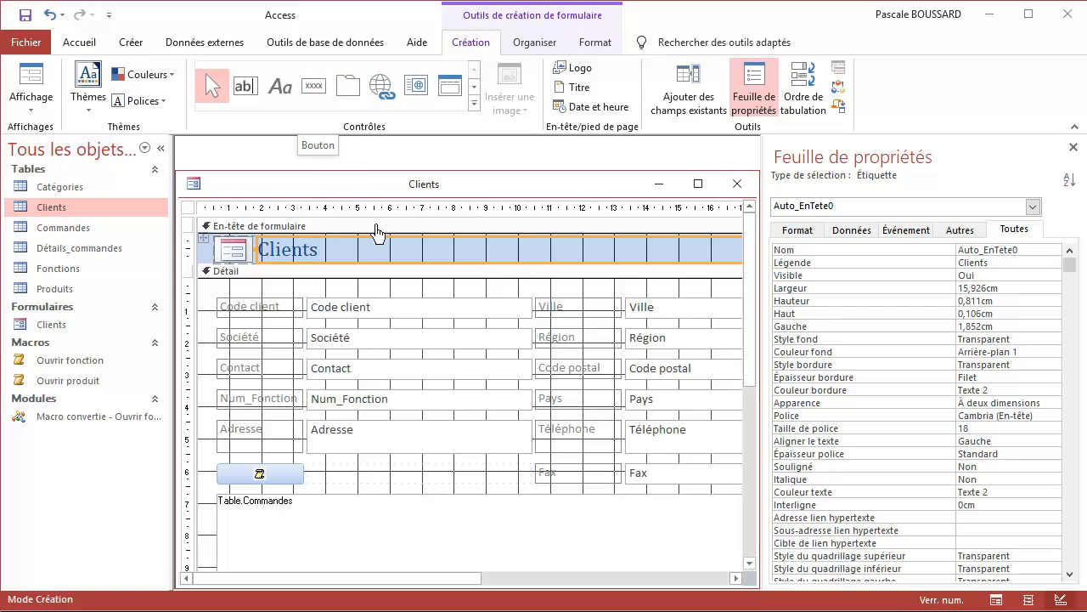
pyautogui.click(424, 412)
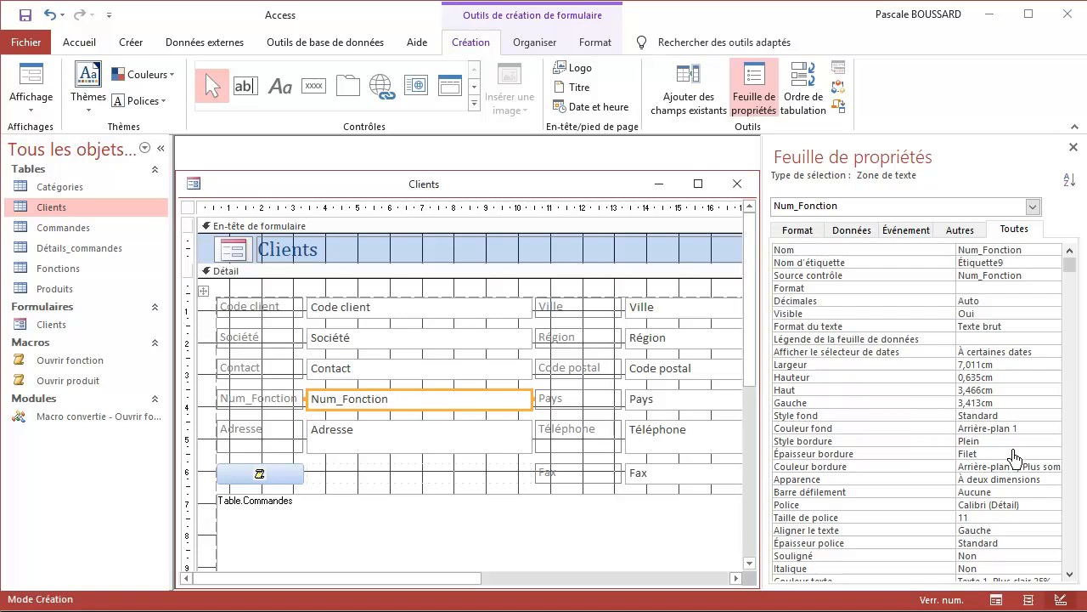
pyautogui.scroll(-15, 1009, 455)
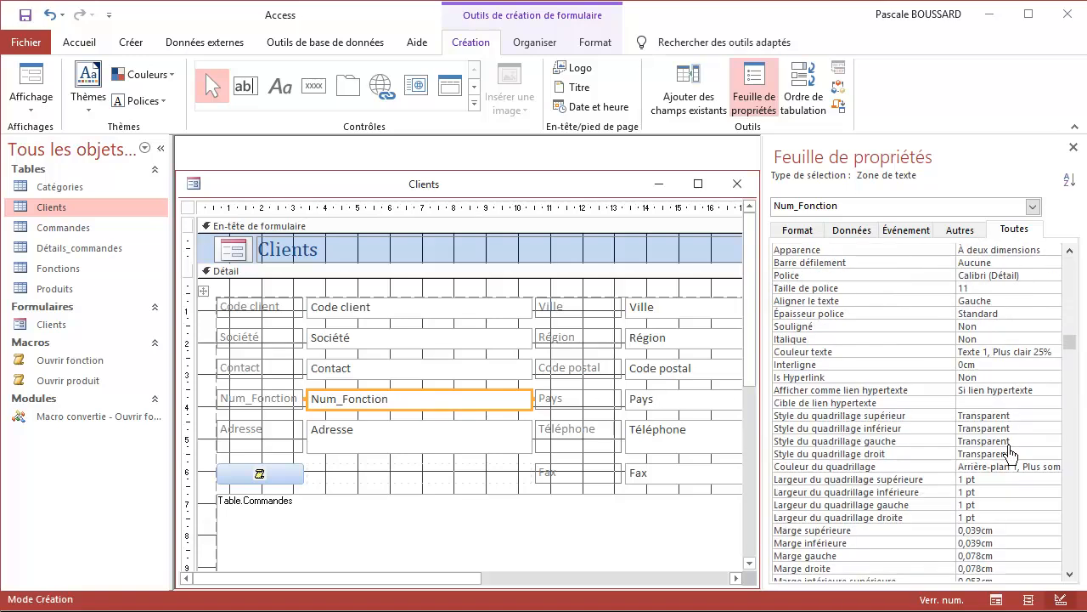
pyautogui.scroll(-4, 1009, 454)
pyautogui.scroll(-2, 1004, 458)
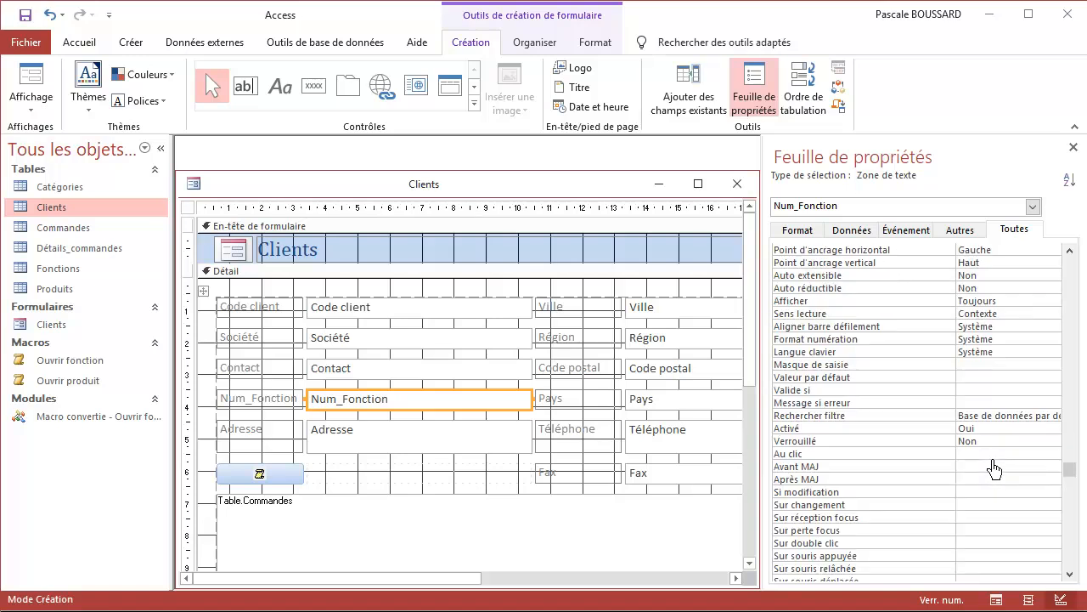
pyautogui.click(1002, 457)
pyautogui.click(1040, 456)
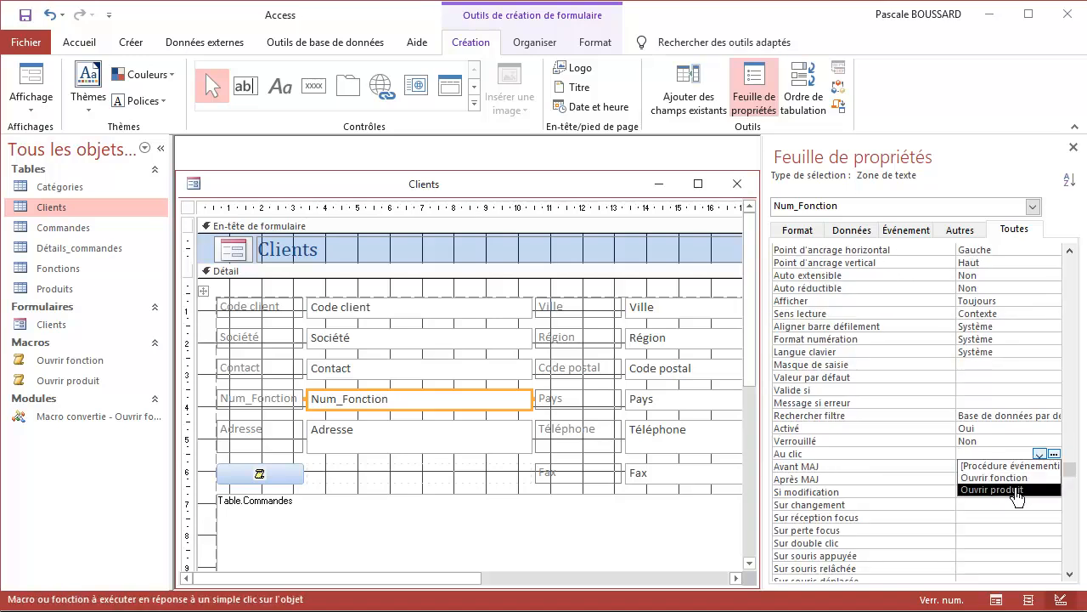
pyautogui.click(1011, 490)
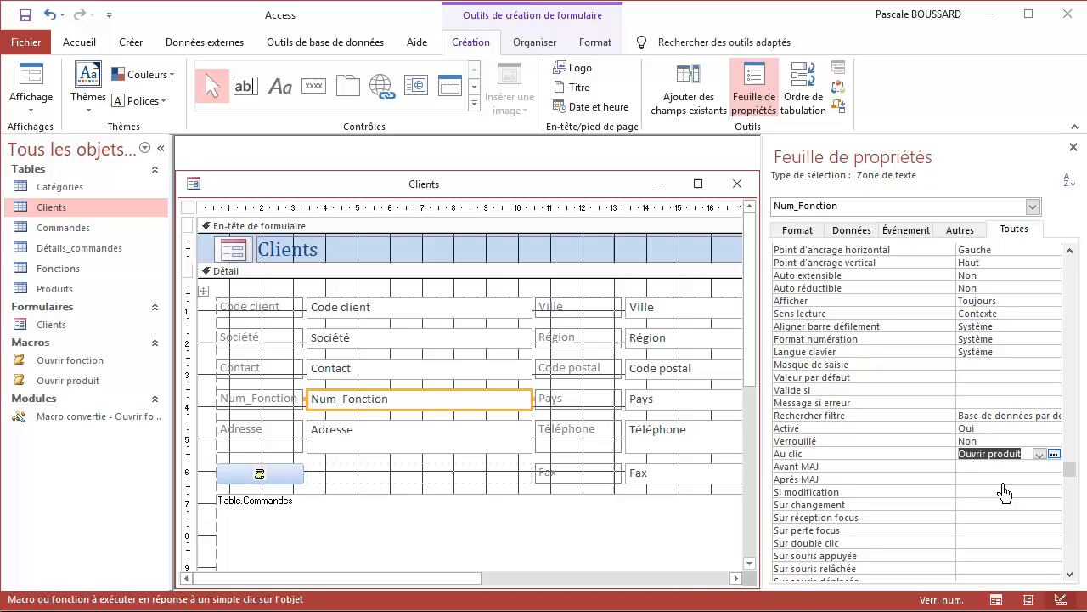
# Step: Save the changes to the Clients form and close it
pyautogui.rightClick(469, 188)
pyautogui.click(486, 193)
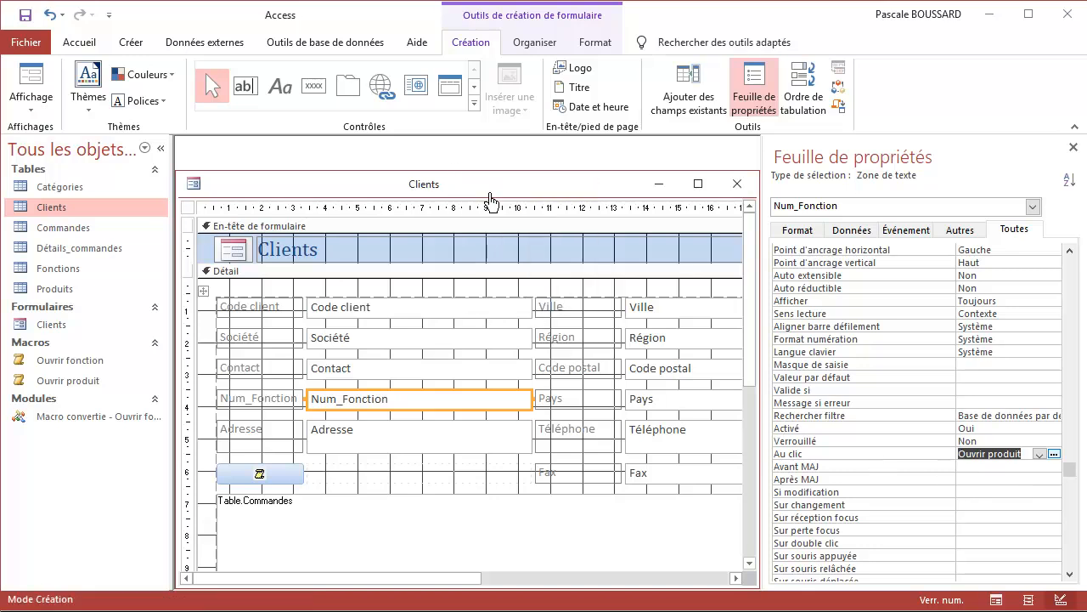
pyautogui.click(723, 188)
# Step: Reopen the Clients form, test the Num_Fonction field and the command button, closing the tables they open, and close the form
pyautogui.doubleClick(65, 327)
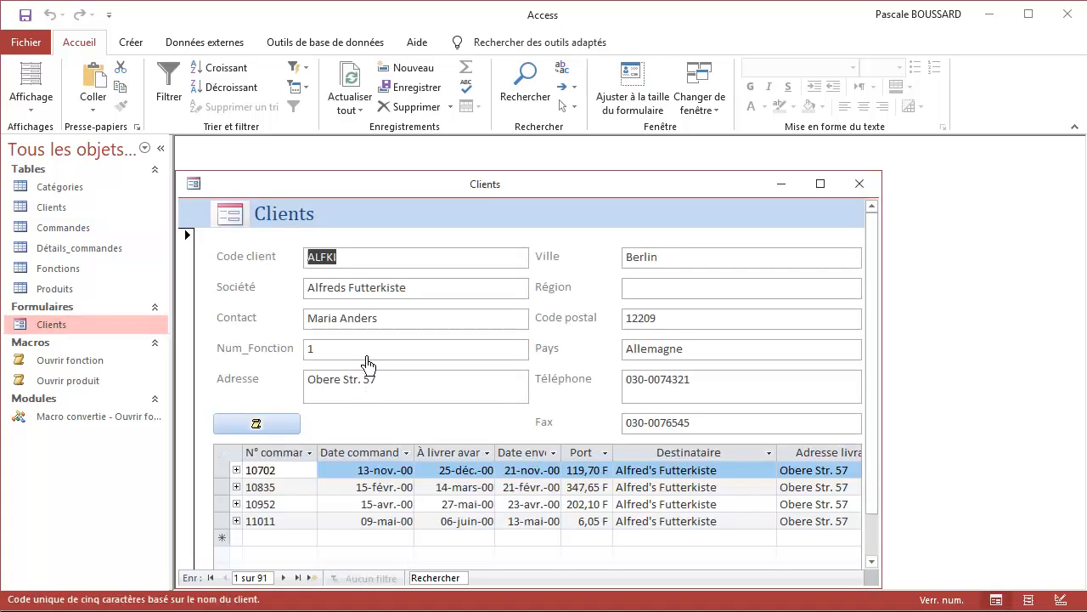
pyautogui.doubleClick(367, 355)
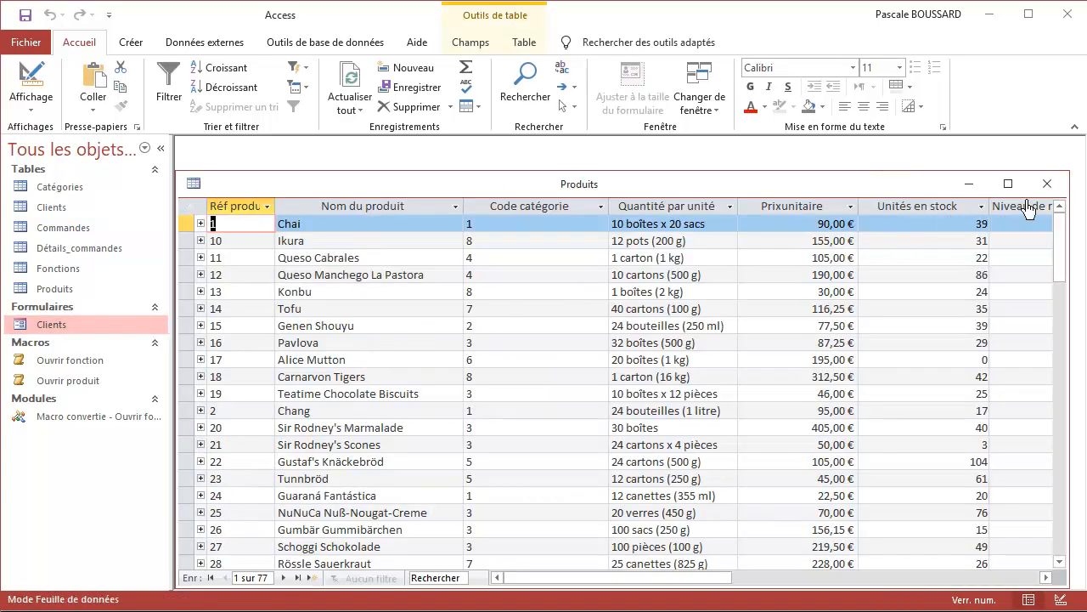
pyautogui.click(1047, 183)
pyautogui.click(254, 427)
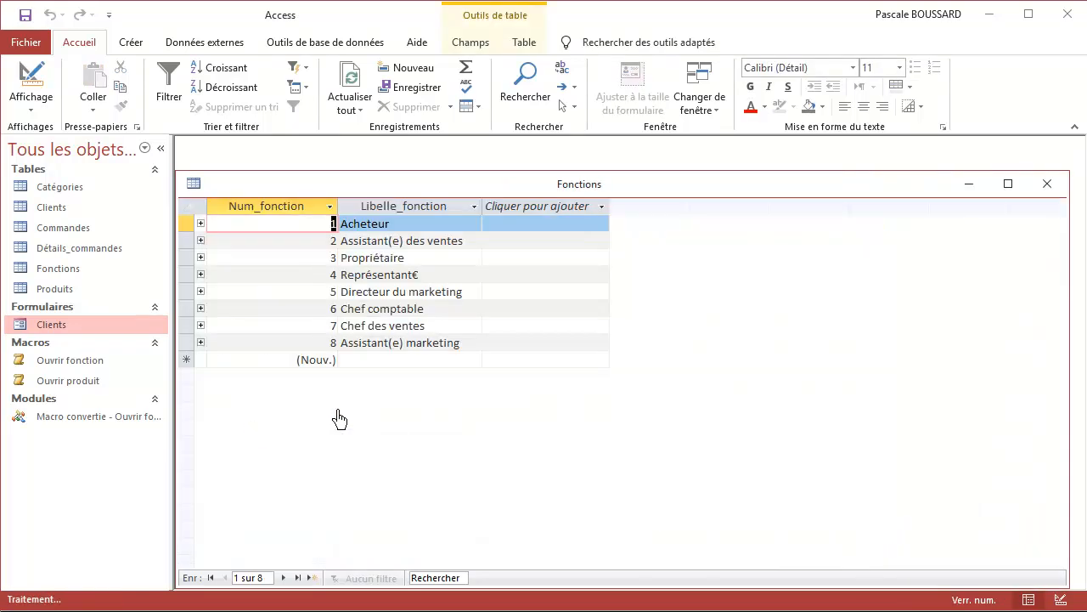
pyautogui.click(1047, 183)
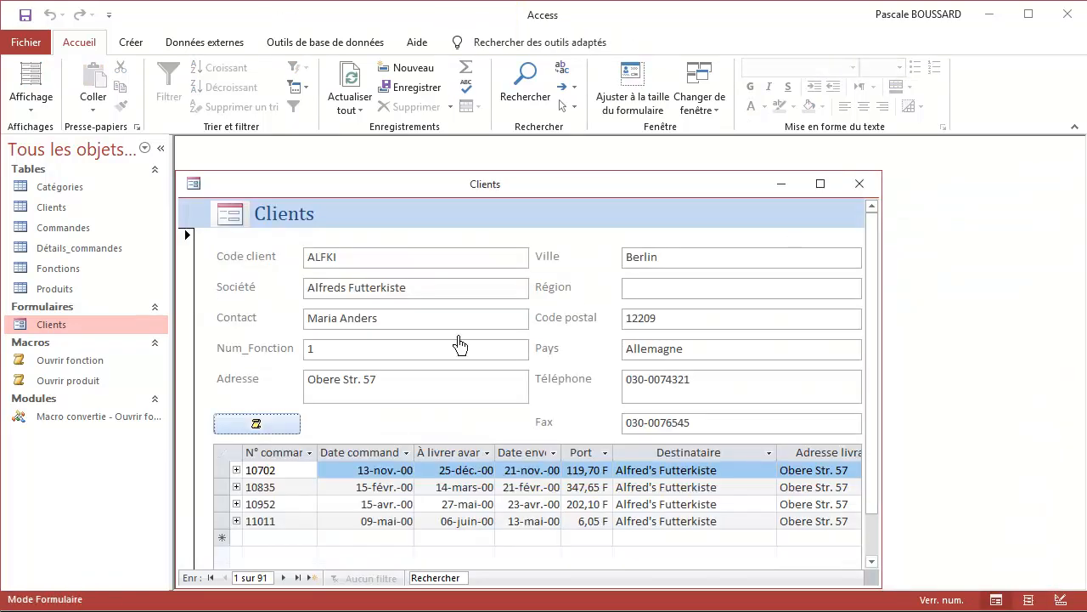
pyautogui.doubleClick(347, 358)
pyautogui.click(1047, 186)
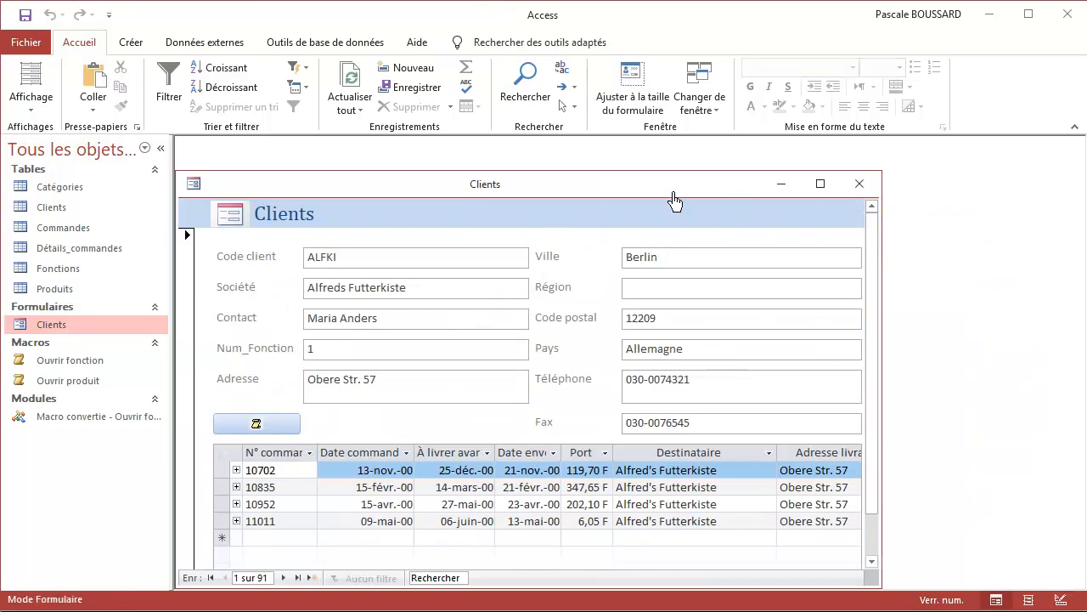
pyautogui.click(860, 184)
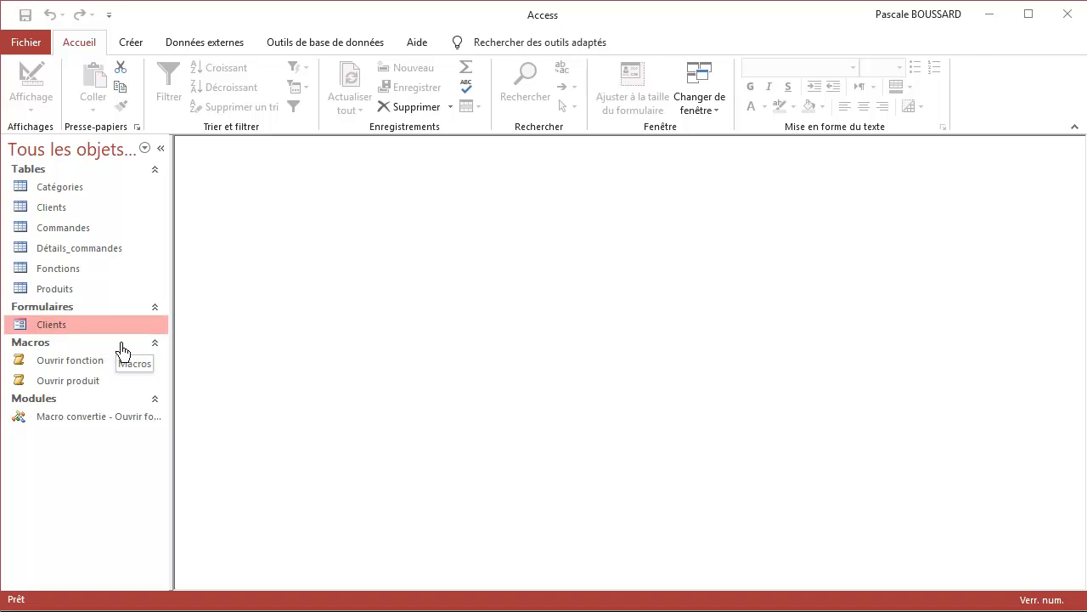
# Step: Open the Clients form in design view, examine its Visual Basic code module, and close the code editor
pyautogui.rightClick(59, 330)
pyautogui.click(85, 381)
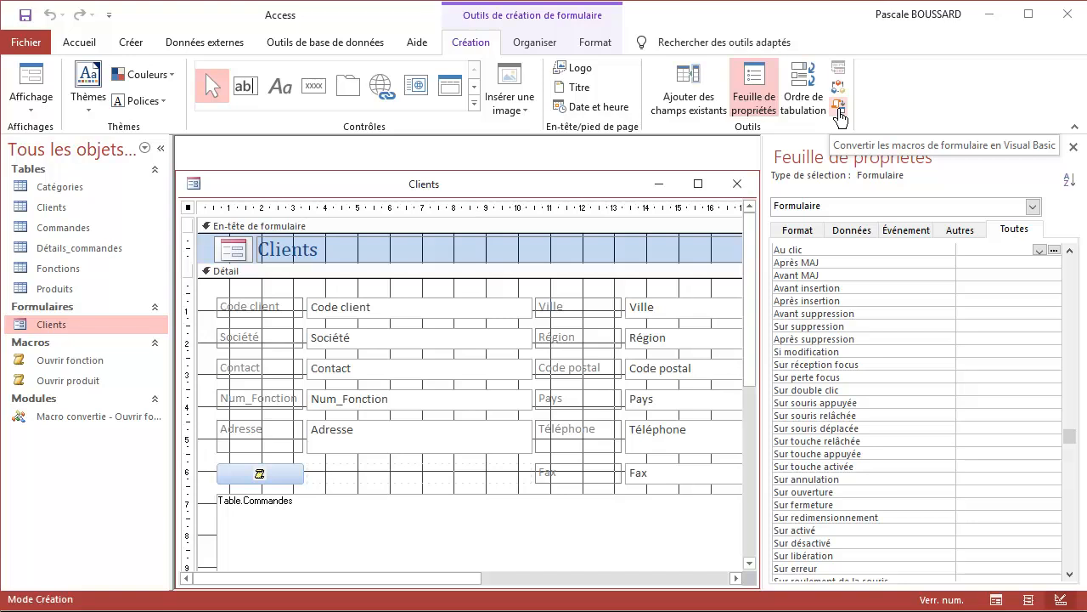
pyautogui.click(838, 109)
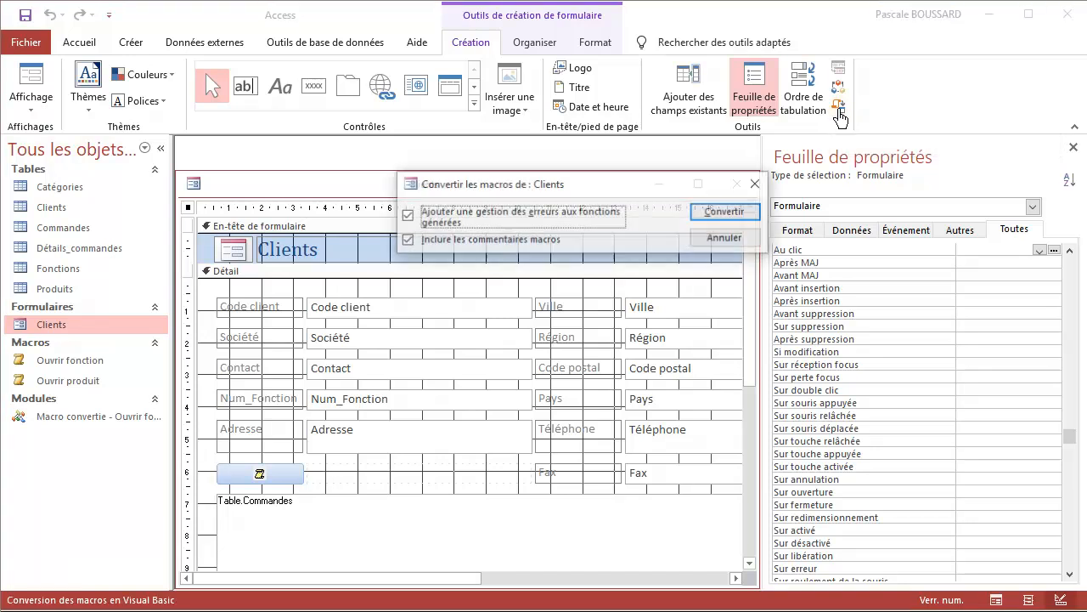
pyautogui.click(726, 238)
pyautogui.click(838, 86)
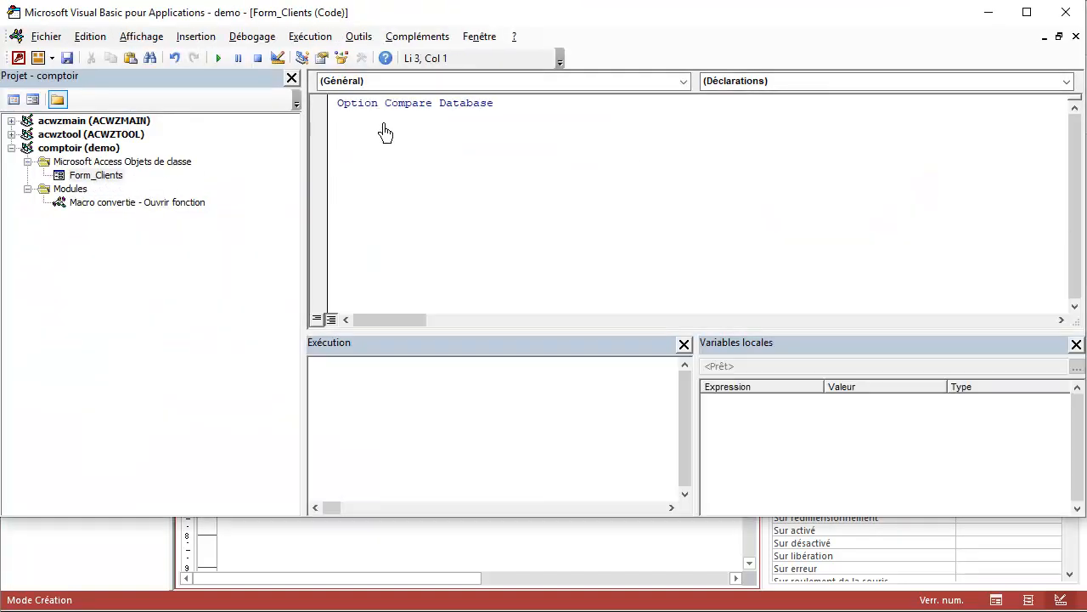
pyautogui.click(1067, 14)
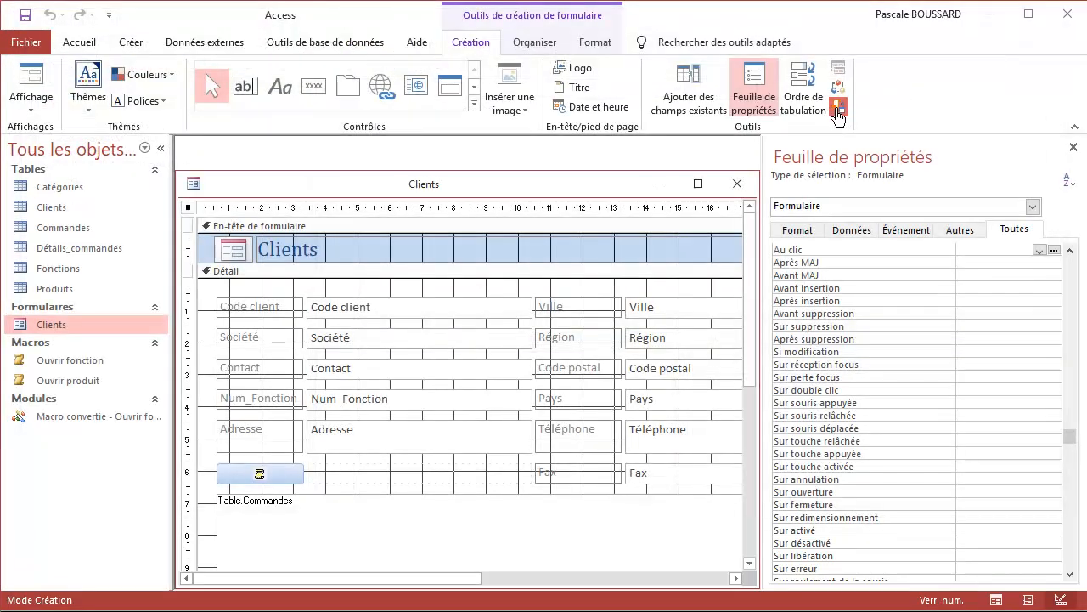
# Step: Convert the Clients form's macros to Visual Basic with error handling and macro comments included
pyautogui.click(837, 109)
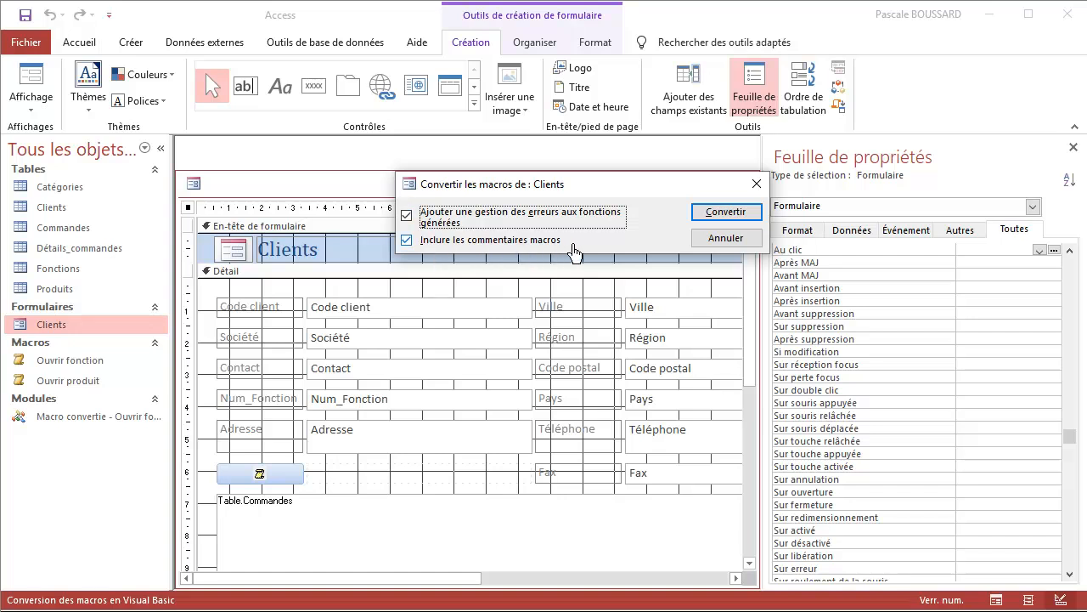
pyautogui.click(727, 213)
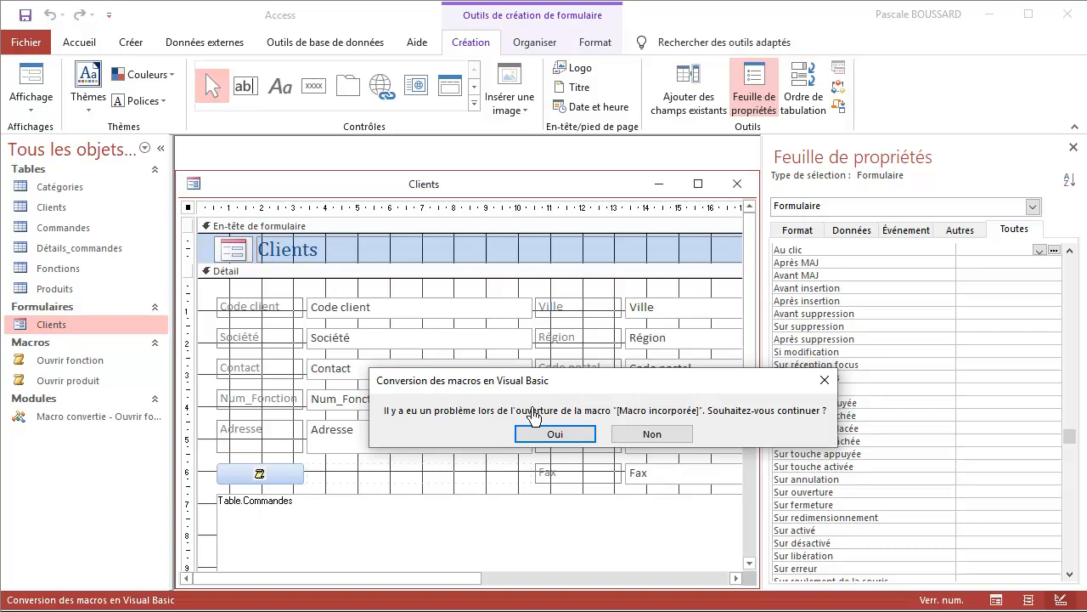
pyautogui.click(544, 438)
pyautogui.click(596, 441)
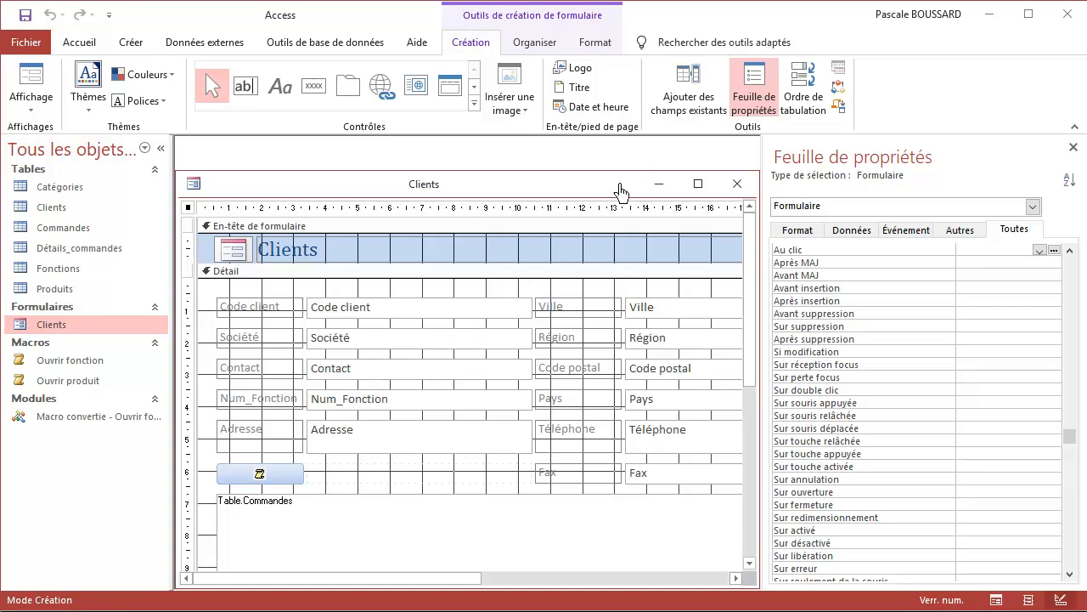
# Step: Examine the Clients form's Visual Basic code for the Num_Fonction click procedure and its OpenTable instruction, and close the code editor
pyautogui.click(839, 87)
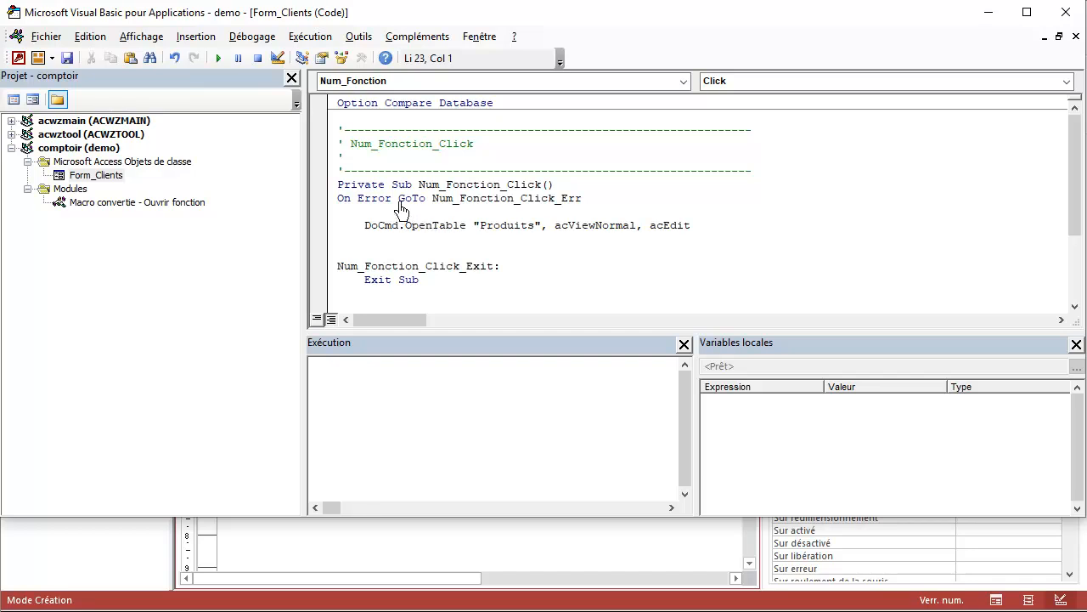
pyautogui.moveTo(419, 187); pyautogui.dragTo(501, 190)
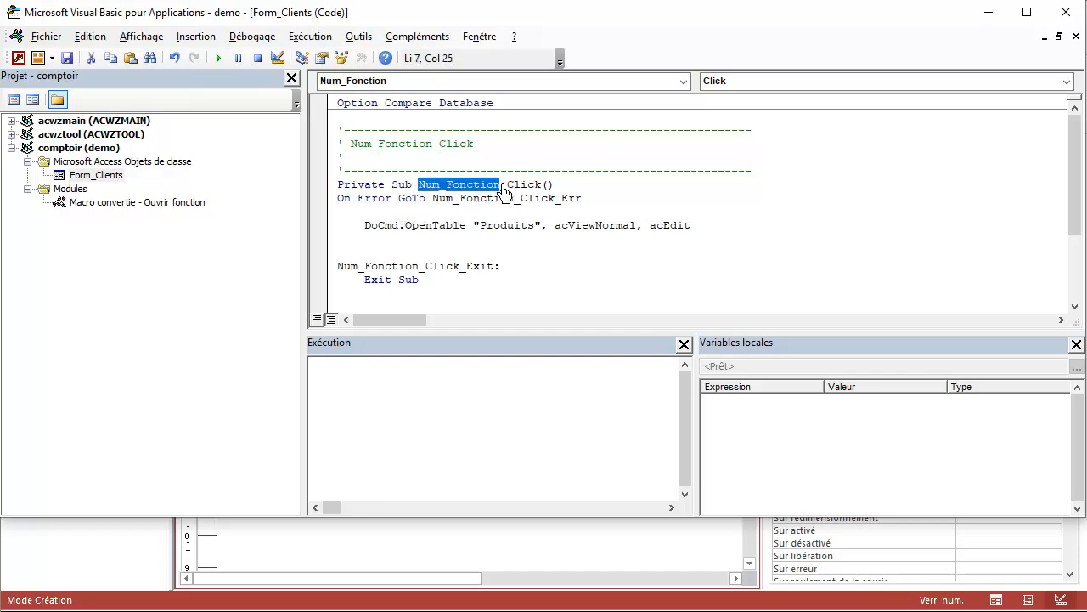
pyautogui.moveTo(422, 194); pyautogui.dragTo(503, 194)
pyautogui.moveTo(365, 235); pyautogui.dragTo(693, 230)
pyautogui.click(492, 227)
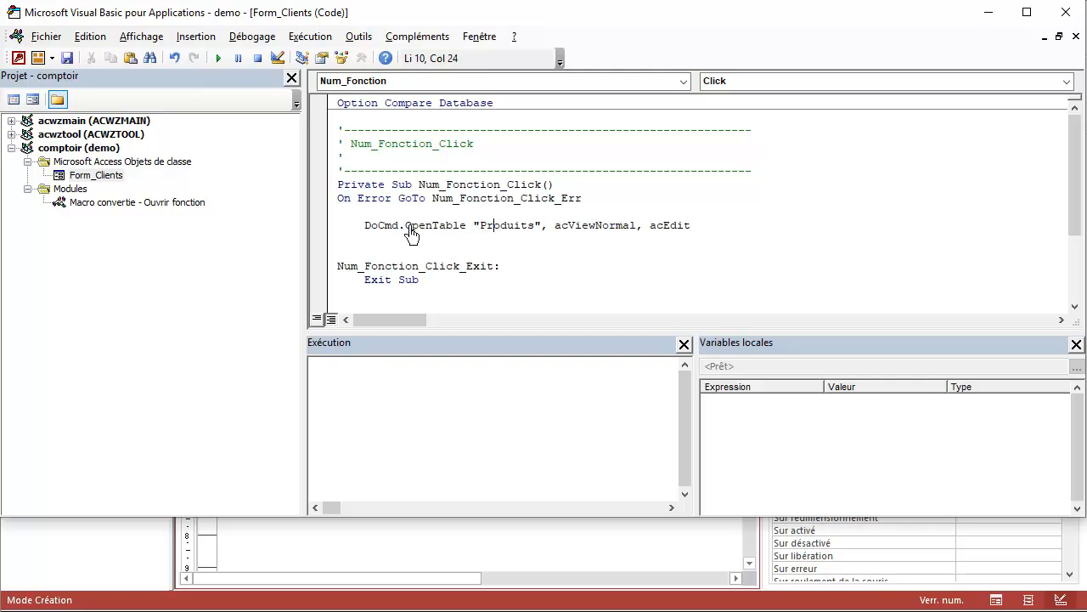
pyautogui.moveTo(404, 233); pyautogui.dragTo(541, 235)
pyautogui.click(541, 234)
pyautogui.scroll(-3, 493, 235)
pyautogui.scroll(3, 498, 237)
pyautogui.click(1065, 12)
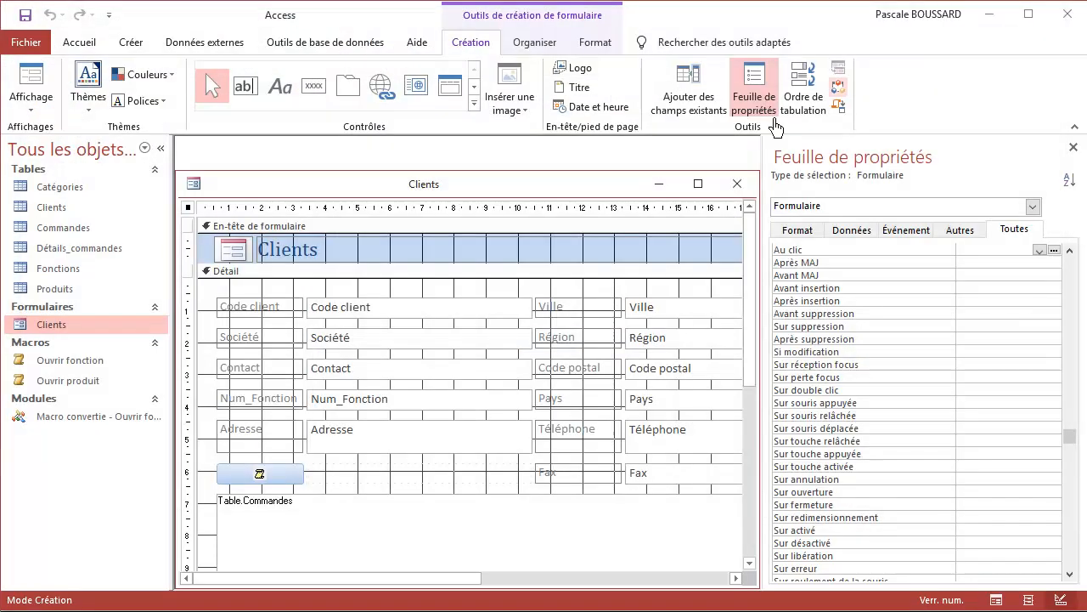
# Step: Assign the Ouvrir produit macro to the command button's Au clic event and save the Clients form
pyautogui.click(289, 481)
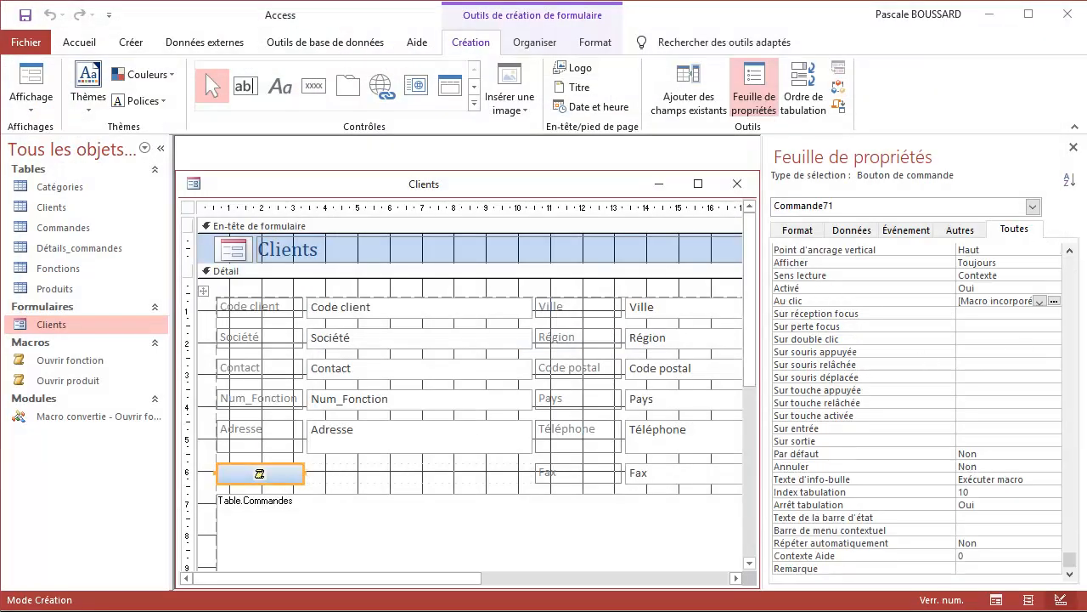
pyautogui.click(1040, 302)
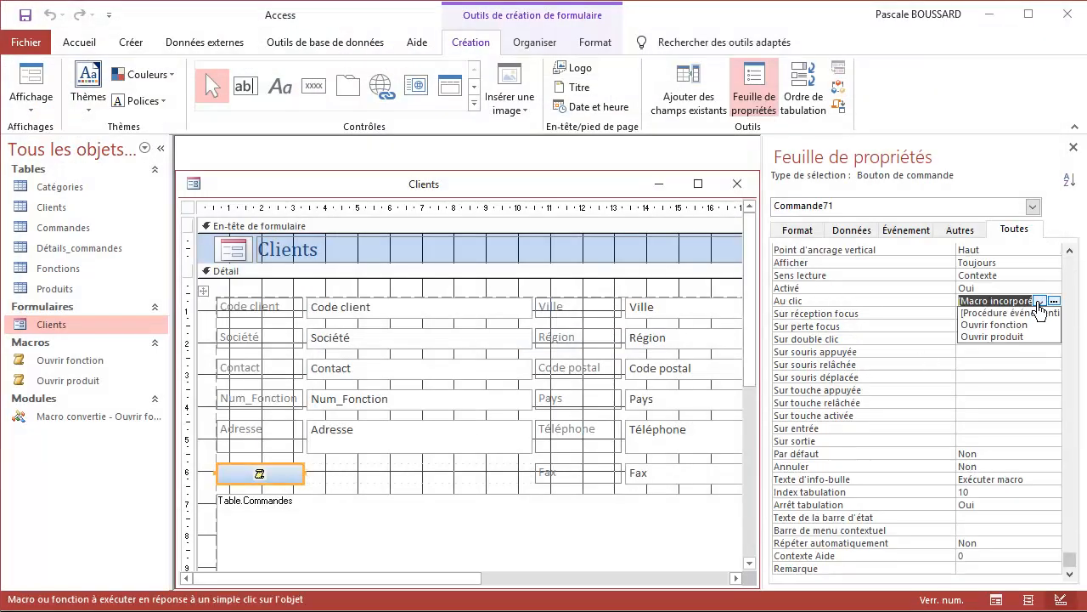
pyautogui.click(1003, 336)
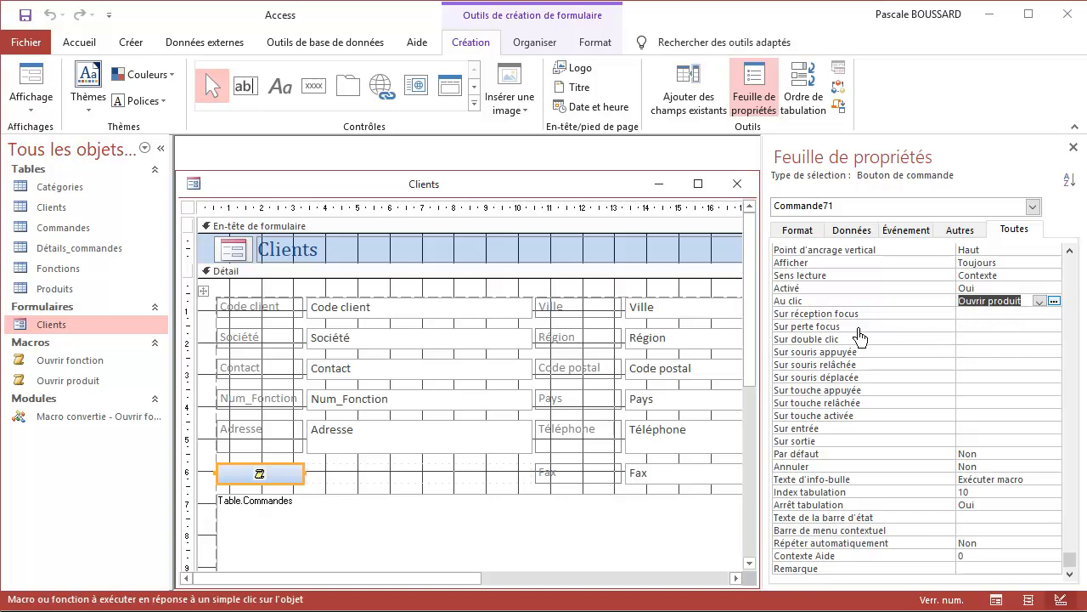
pyautogui.rightClick(465, 197)
pyautogui.click(510, 207)
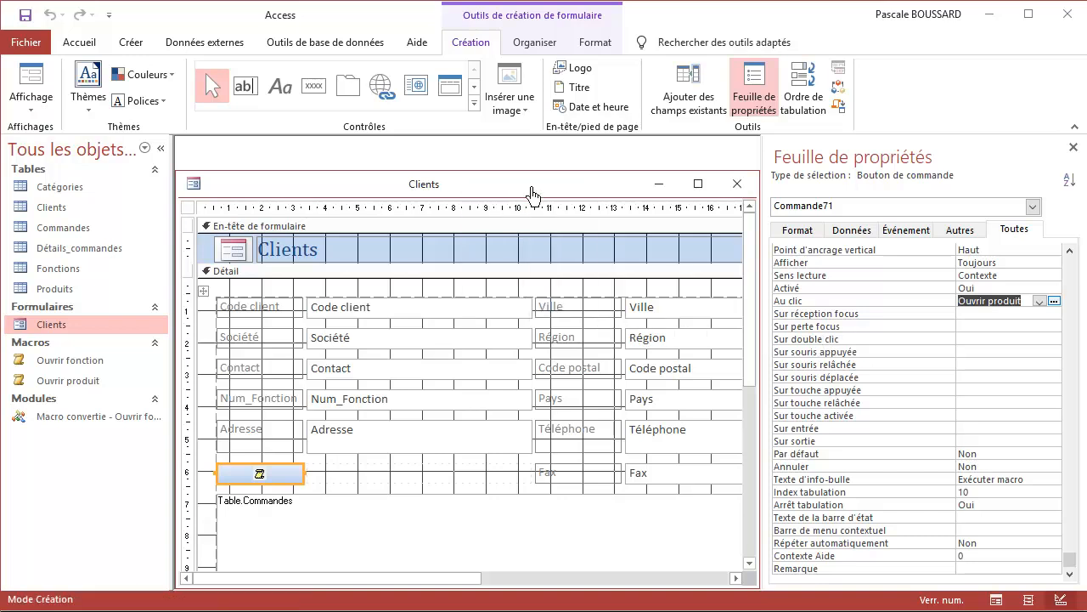
# Step: Set the command button's Au clic event to the Ouvrir fonction macro and save the Clients form
pyautogui.click(1039, 302)
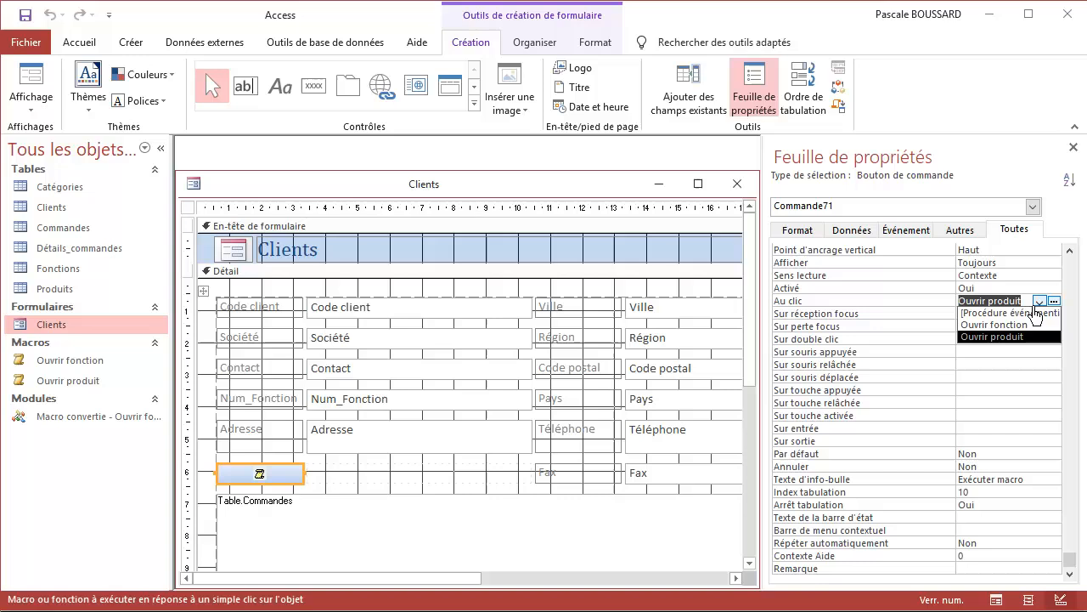
pyautogui.click(1019, 331)
pyautogui.rightClick(502, 192)
pyautogui.click(548, 204)
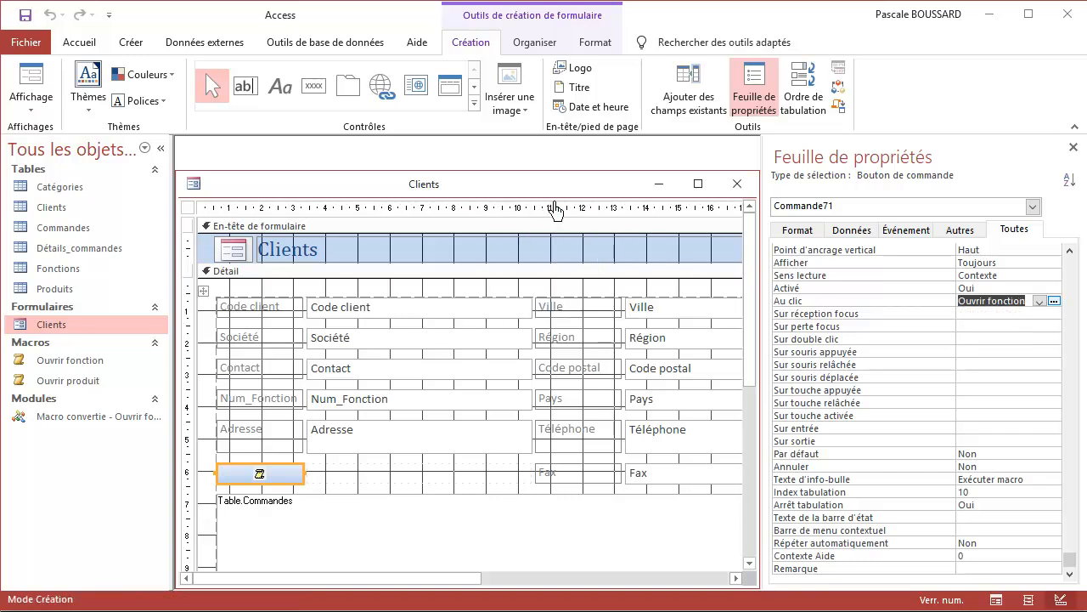
# Step: Convert the Clients form's macros to Visual Basic again, with error handling and macro comments, to include the command button's macro
pyautogui.click(838, 107)
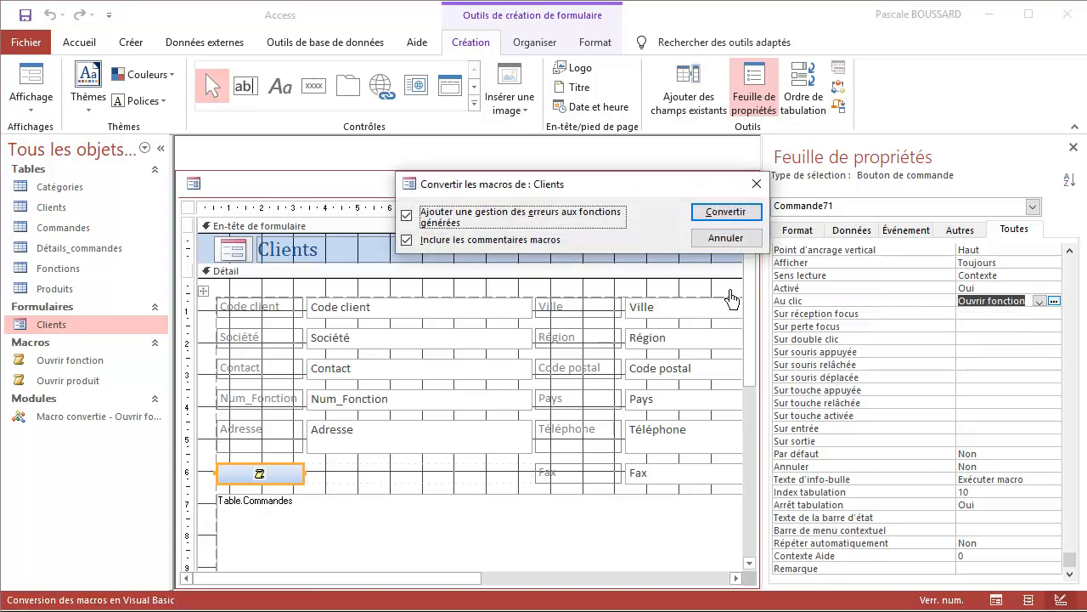
pyautogui.click(719, 213)
pyautogui.click(619, 441)
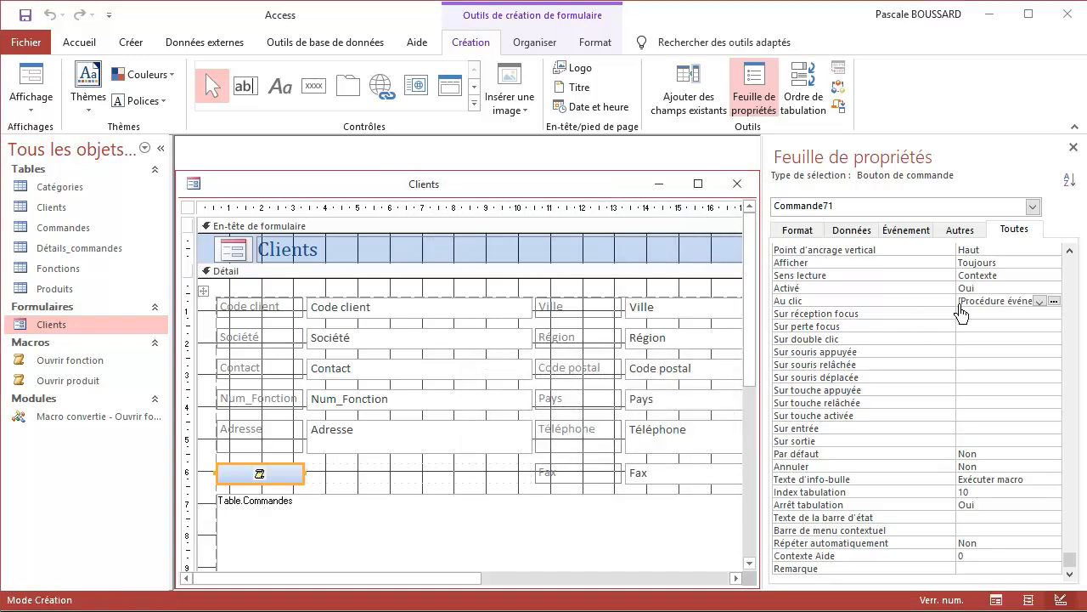
# Step: Examine the Commande71 click procedure and its OpenTable instruction in the form's code module, and close the code editor
pyautogui.click(836, 87)
pyautogui.scroll(-6, 527, 252)
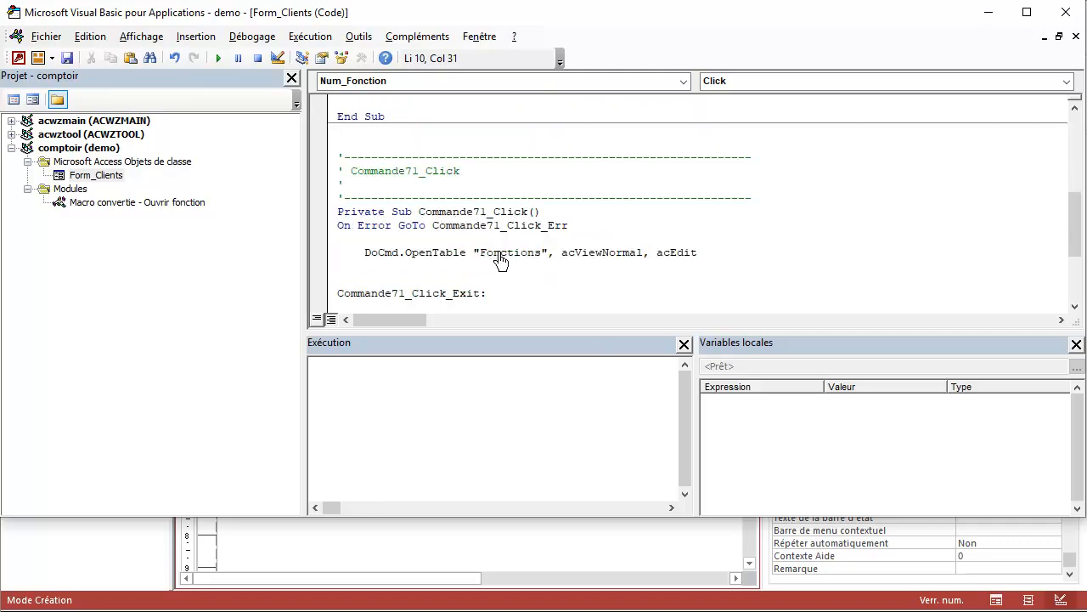
pyautogui.moveTo(480, 255); pyautogui.dragTo(536, 262)
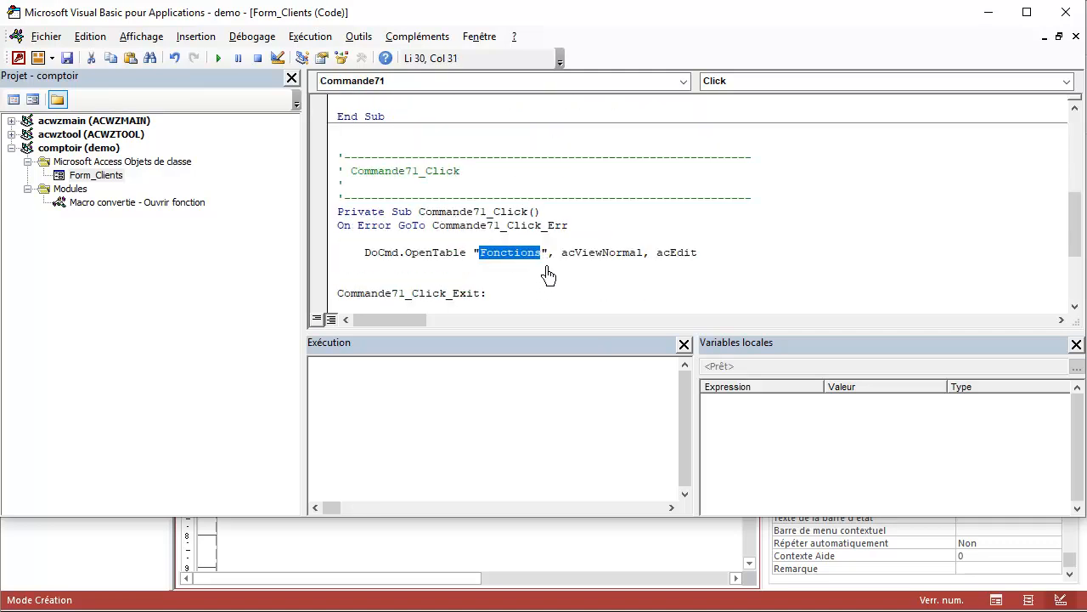
pyautogui.moveTo(365, 253); pyautogui.dragTo(567, 255)
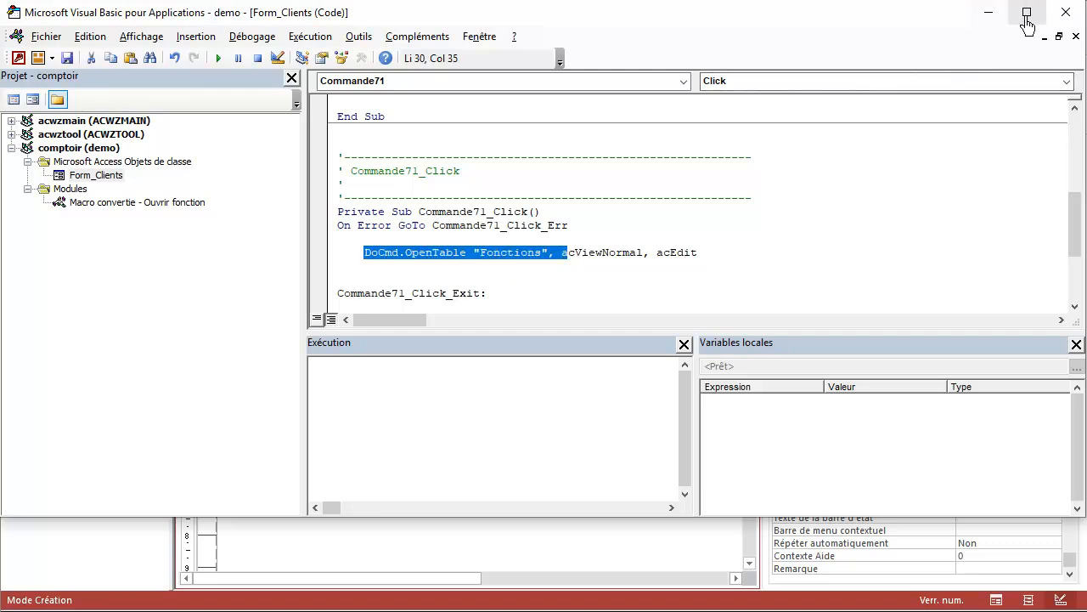
pyautogui.click(1064, 10)
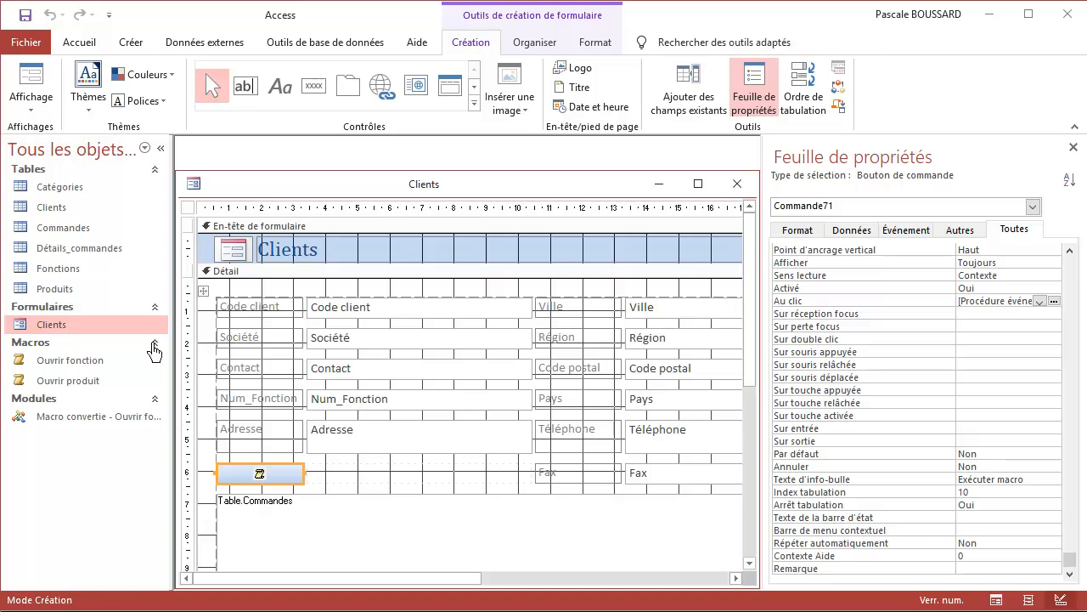
# Step: Delete the Ouvrir fonction and Ouvrir produit macros from the database
pyautogui.click(95, 361)
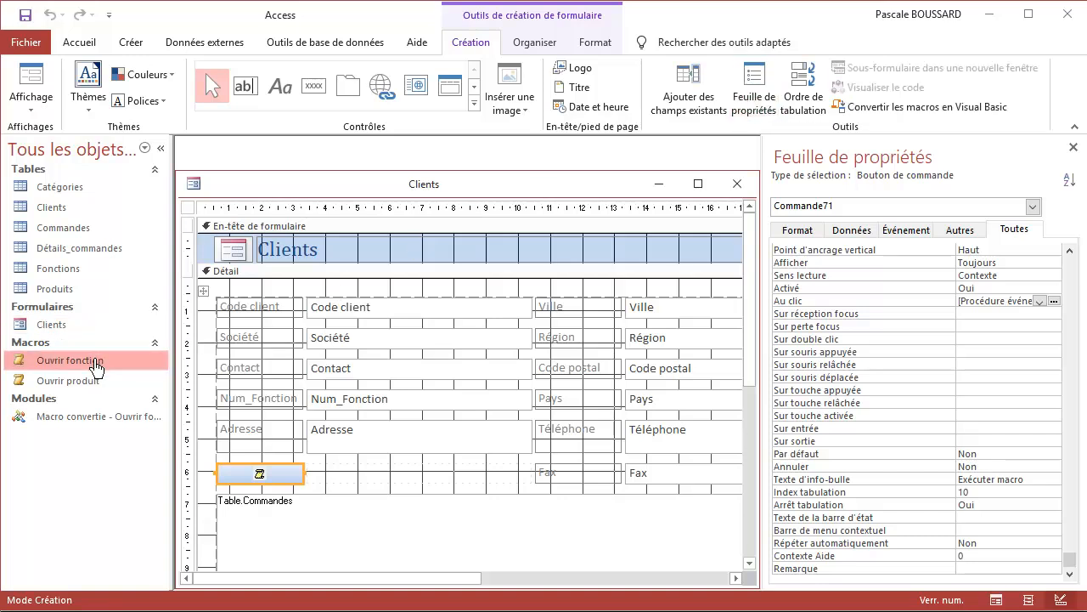
pyautogui.rightClick(95, 365)
pyautogui.click(157, 474)
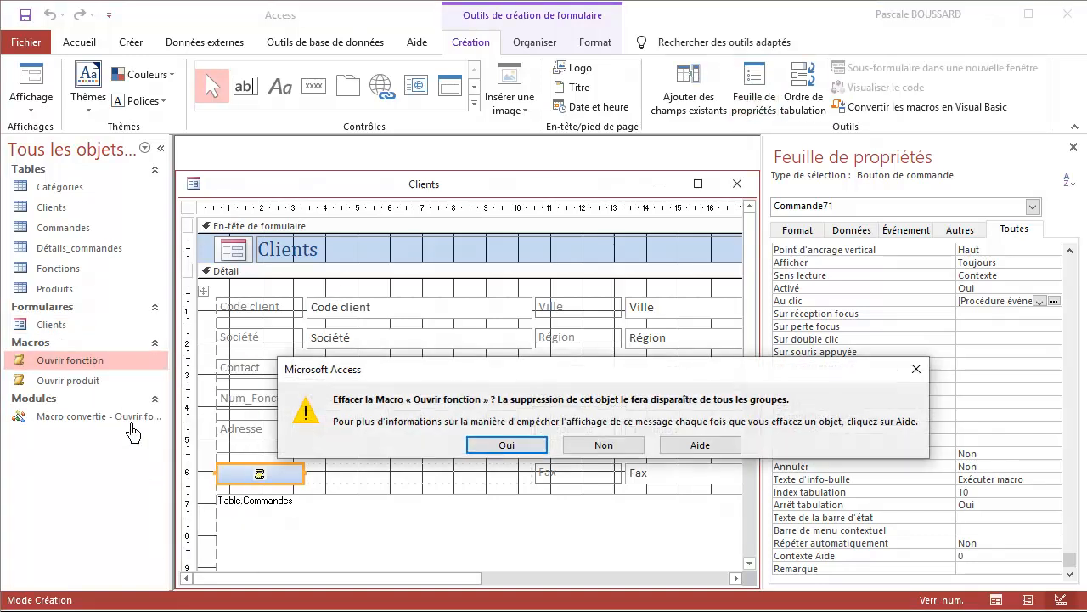
pyautogui.click(507, 445)
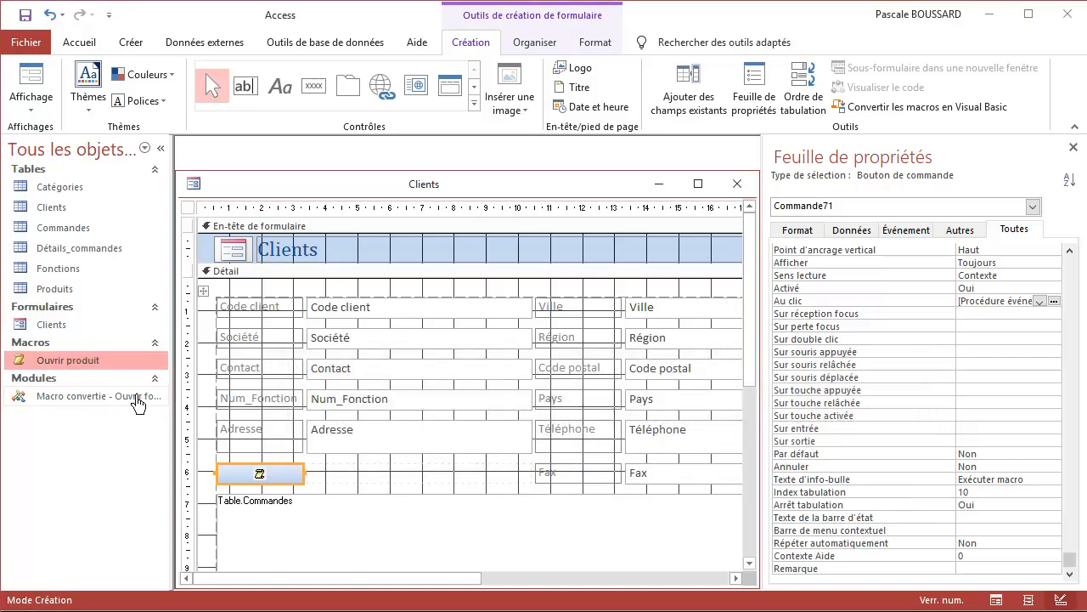
pyautogui.rightClick(107, 365)
pyautogui.click(187, 472)
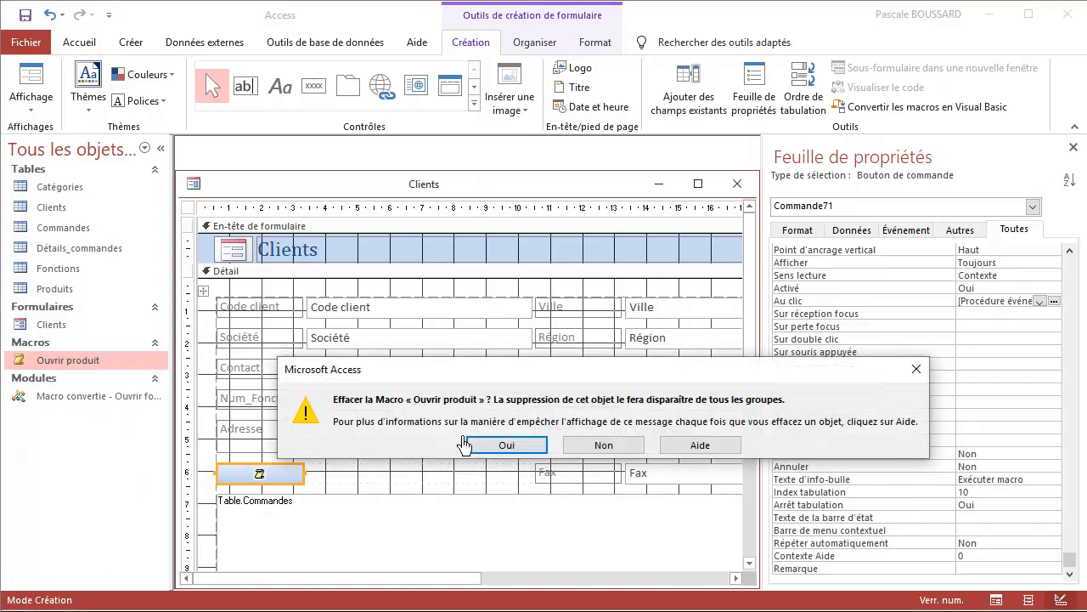
pyautogui.click(504, 446)
# Step: Save the Clients form and switch it to form view
pyautogui.rightClick(413, 185)
pyautogui.click(449, 187)
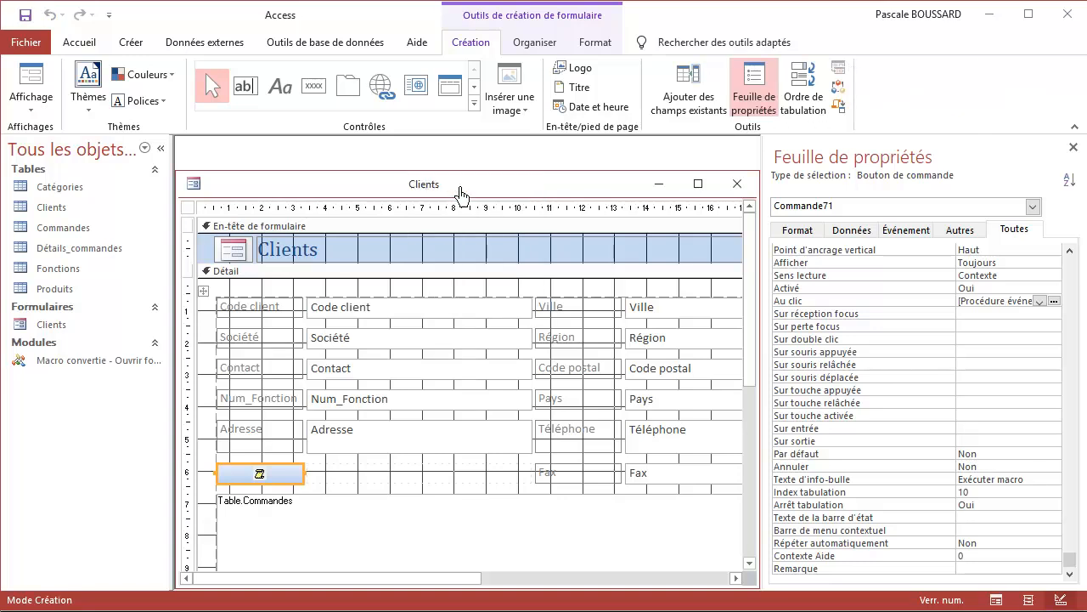
pyautogui.rightClick(452, 181)
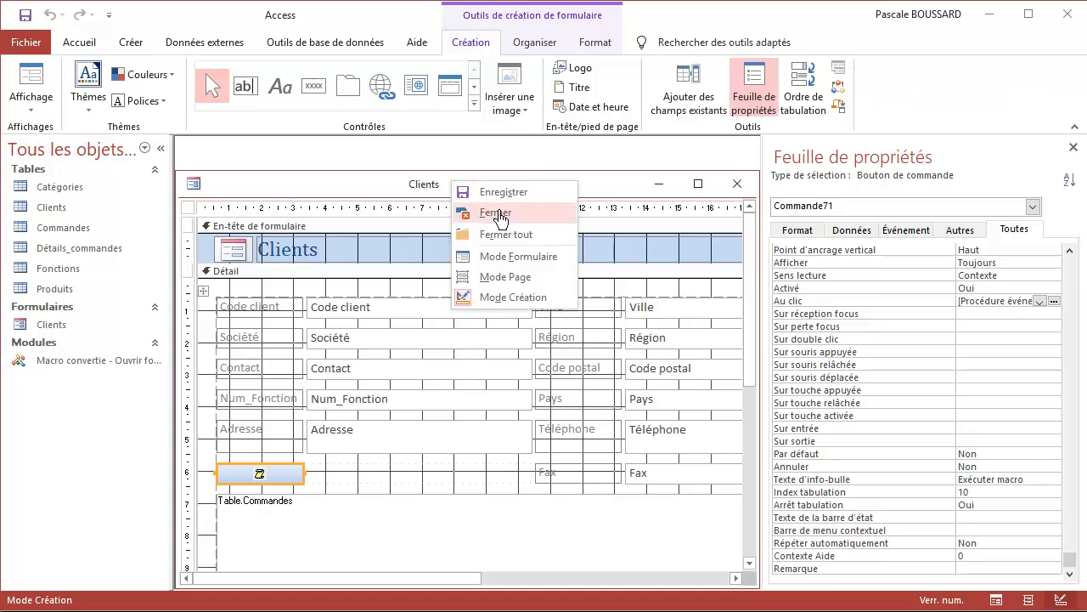
pyautogui.click(504, 257)
# Step: Test the Num_Fonction field and the command button on the Clients form, closing each table they open
pyautogui.click(346, 355)
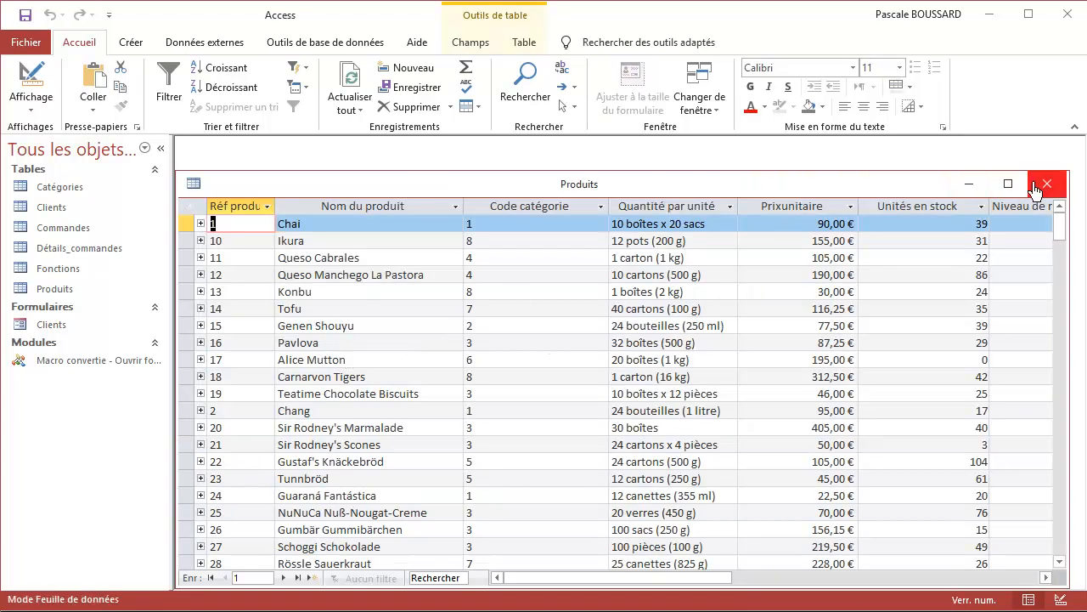
pyautogui.click(1045, 189)
pyautogui.click(257, 421)
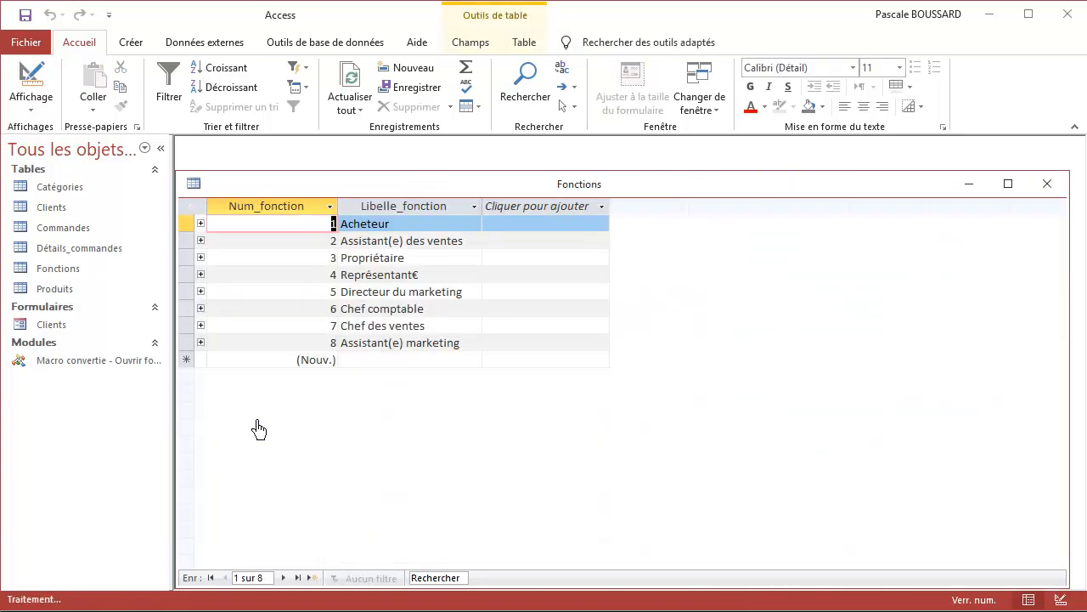
pyautogui.click(1046, 187)
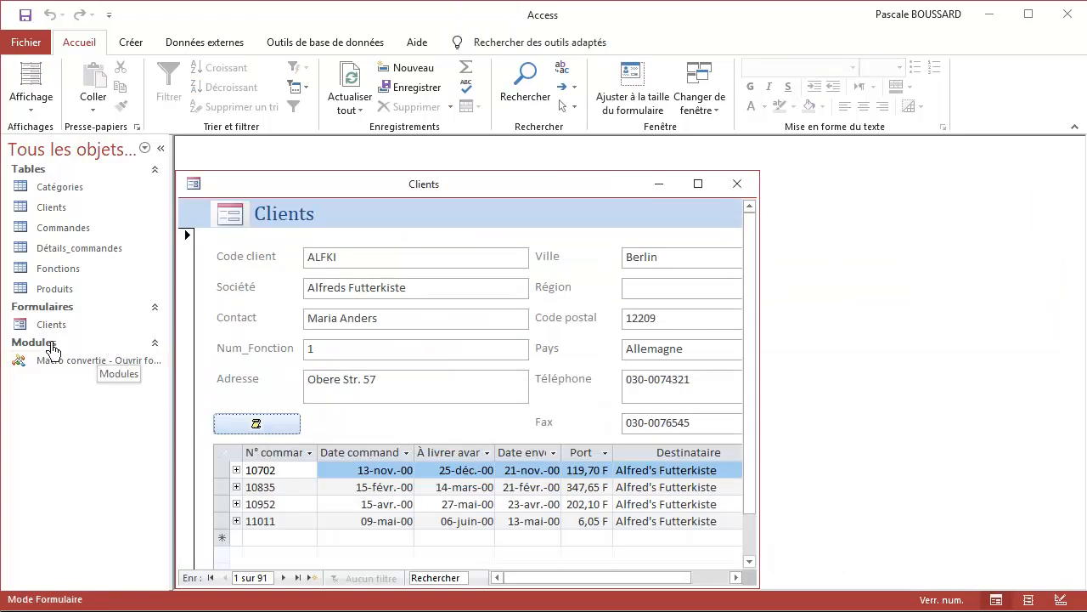
# Step: Return the Clients form to design view, review the command button's Visual Basic code, and close the code editor
pyautogui.click(65, 331)
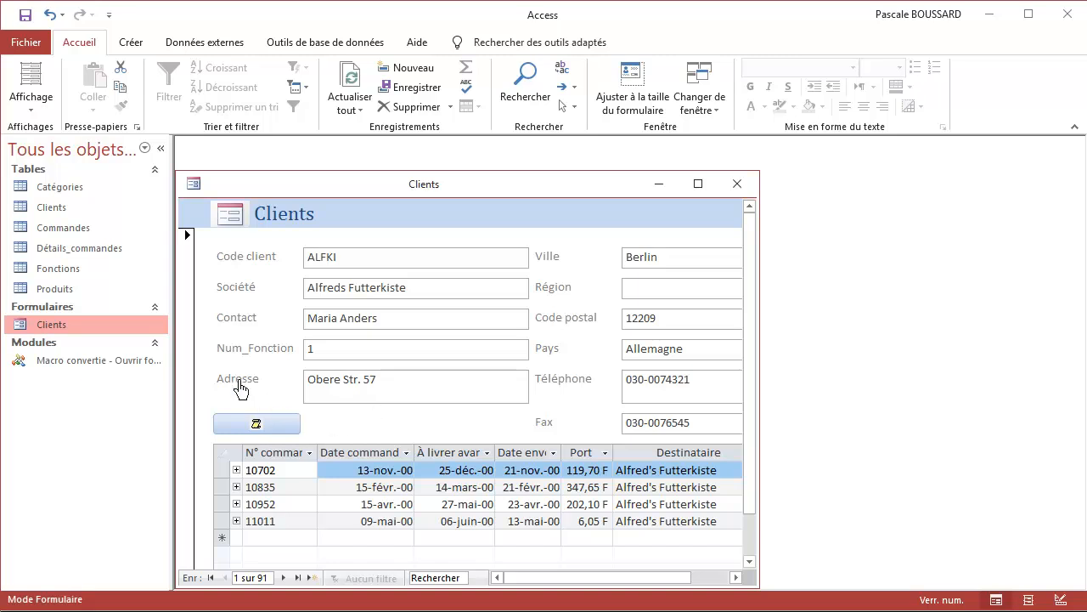
pyautogui.rightClick(461, 187)
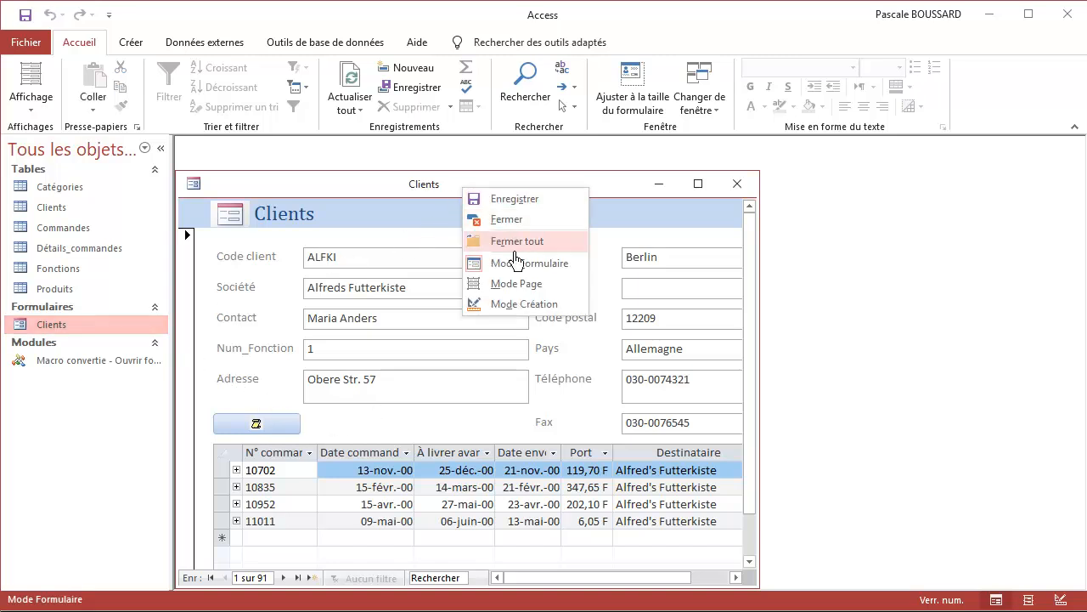
pyautogui.click(524, 303)
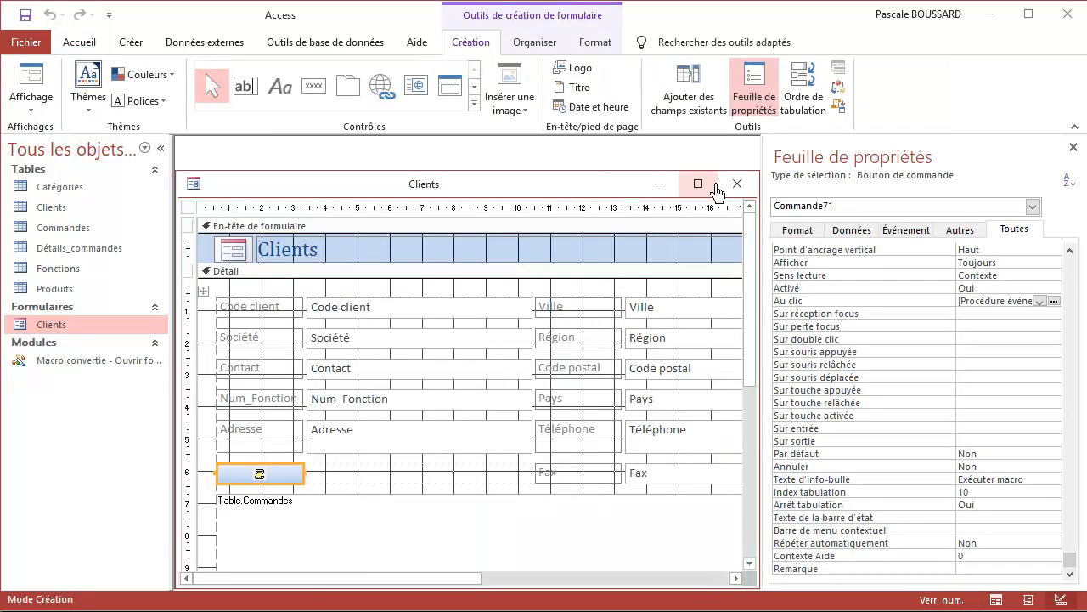
pyautogui.click(838, 105)
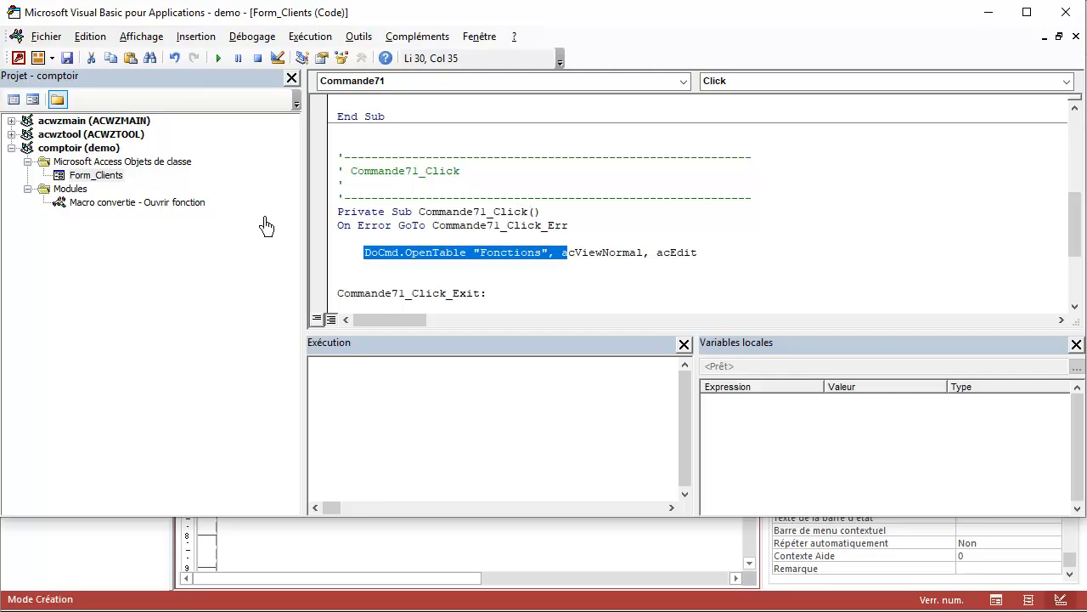
pyautogui.click(486, 260)
pyautogui.click(1065, 12)
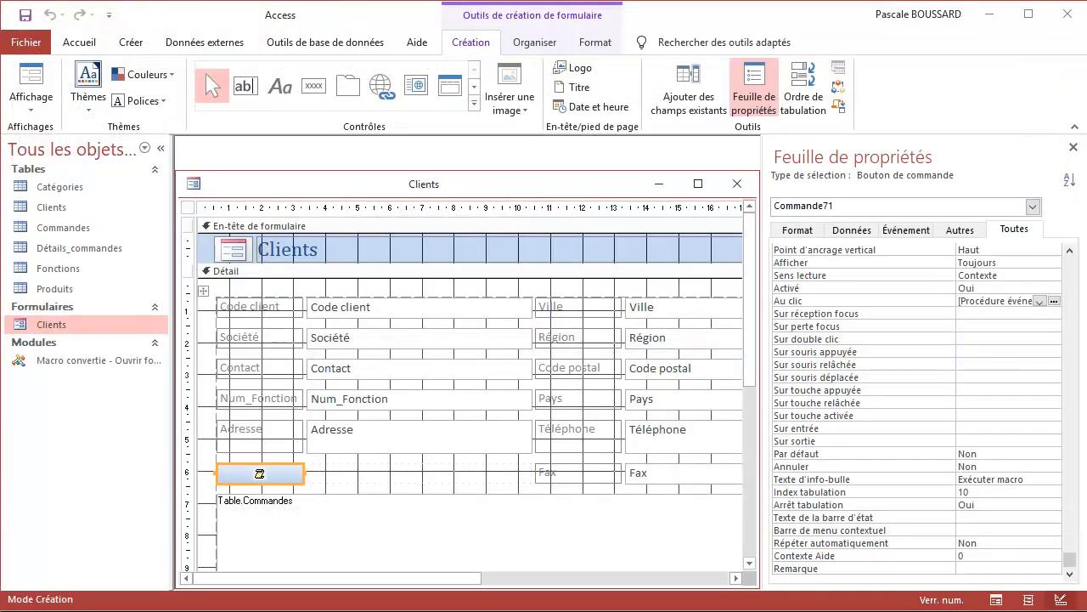